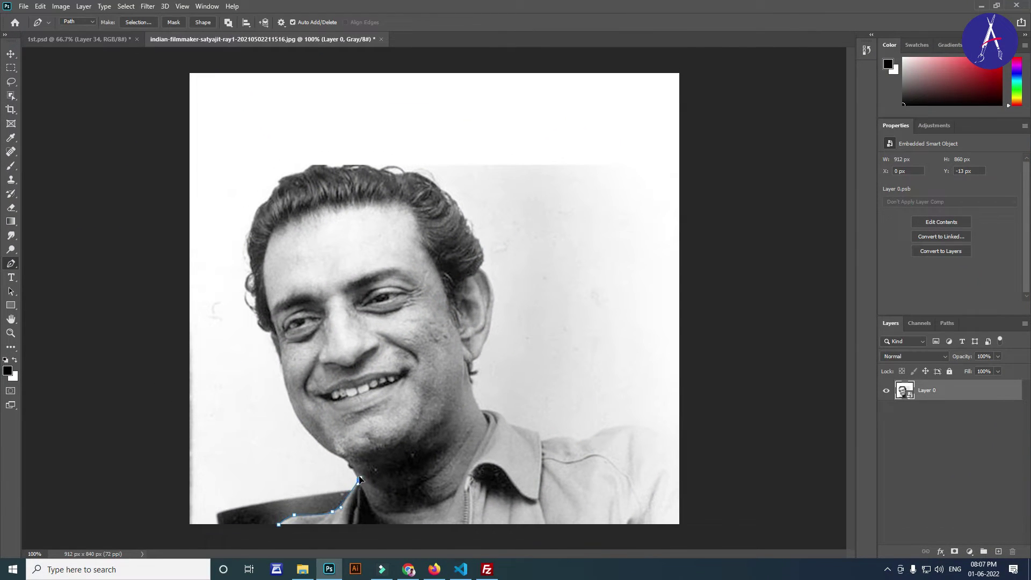
Place Pen anchors up the hairline to the top of the man's hair.
scroll(405, 490, "up", 5)
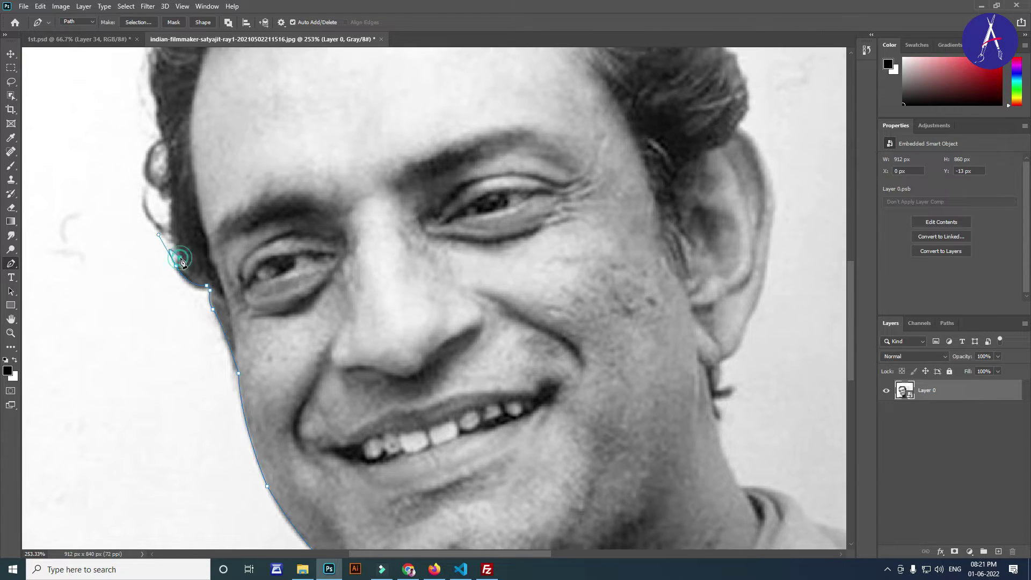
scroll(169, 267, "up", 3)
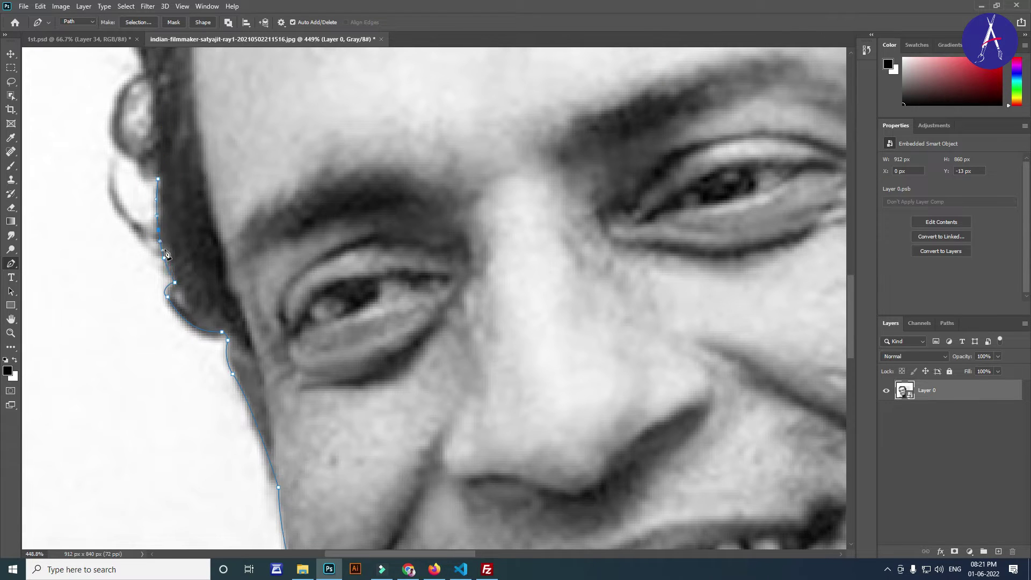
scroll(161, 242, "up", 3)
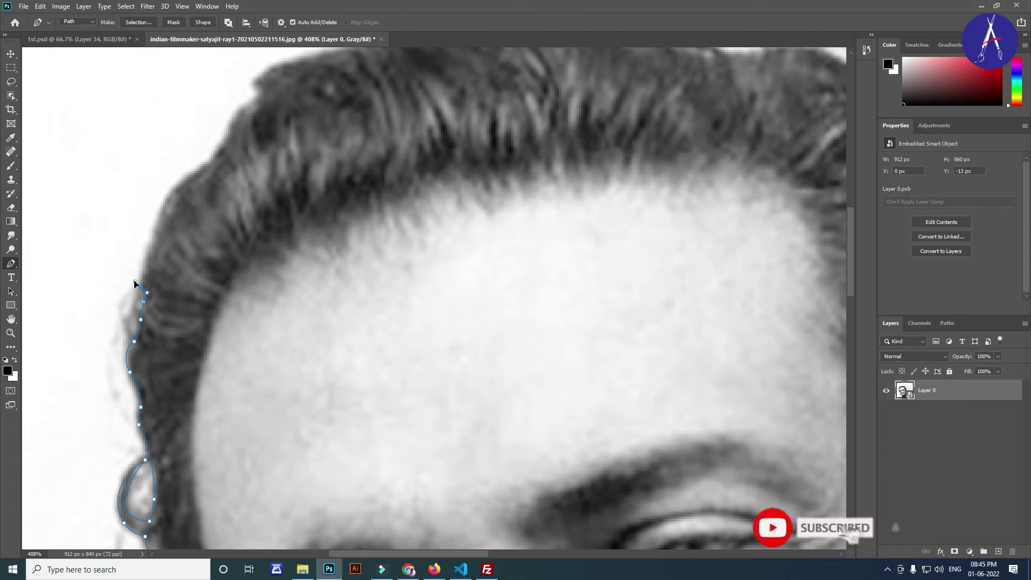
scroll(209, 246, "up", 3)
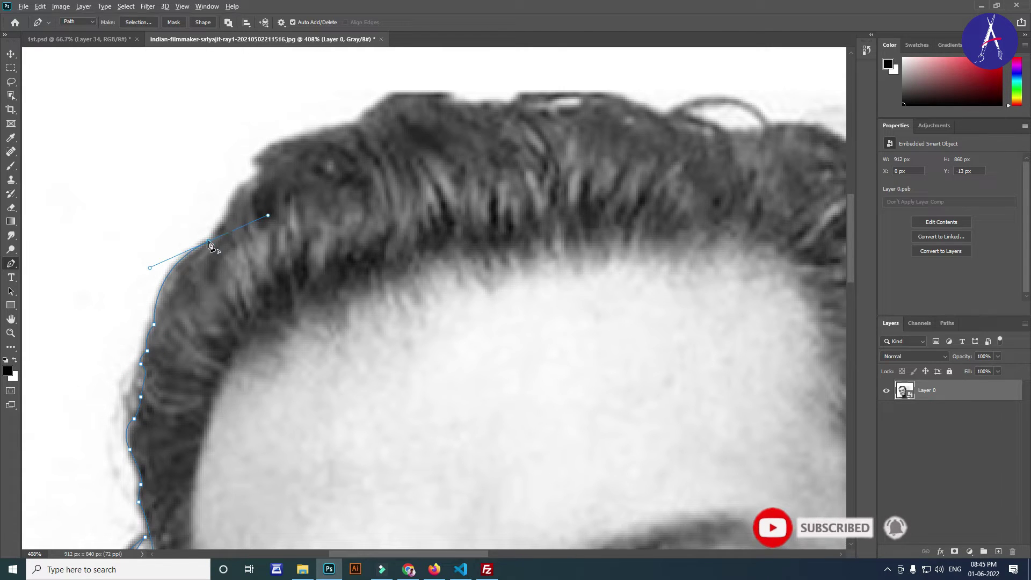
left_click(230, 209)
left_click(255, 180)
left_click_drag(356, 122, 459, 114)
scroll(451, 155, "up", 2)
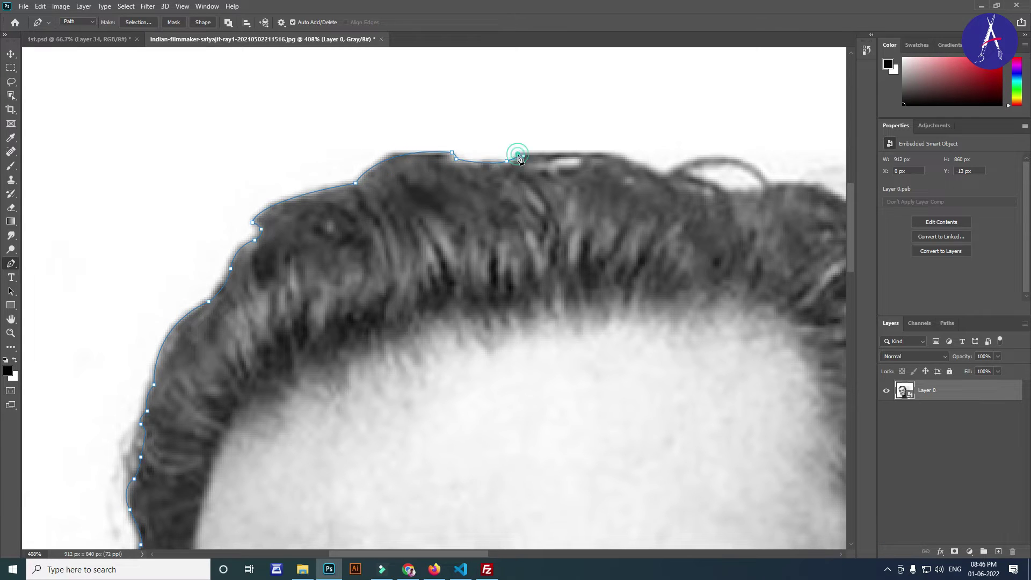
scroll(591, 182, "up", 1)
scroll(722, 244, "up", 1)
Curve the path over the hair's crest and down its right side around the curl.
left_click_drag(595, 192, 645, 263)
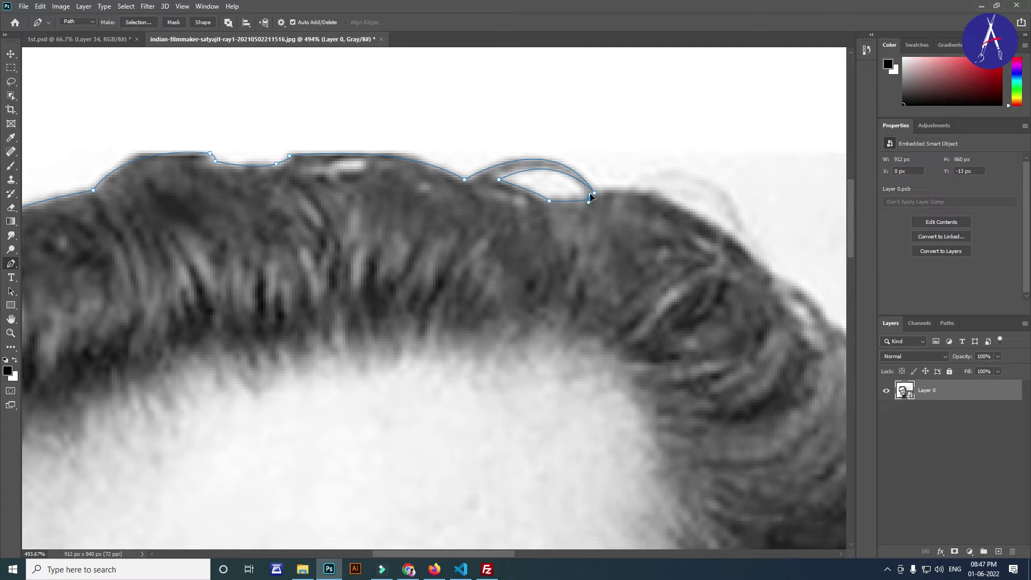
left_click(656, 194)
scroll(698, 226, "up", 1)
left_click_drag(552, 193, 561, 211)
left_click_drag(619, 250, 674, 324)
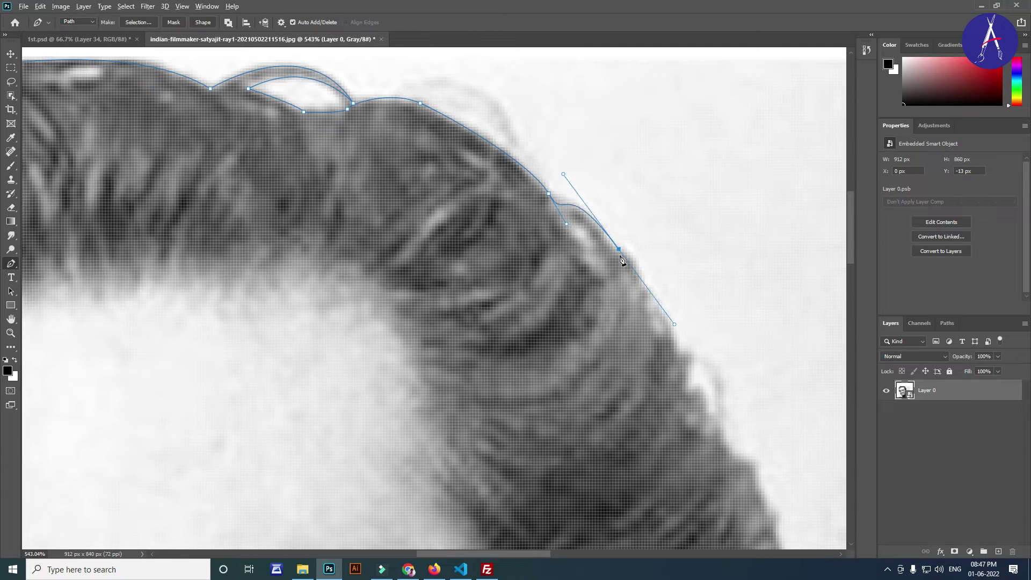
left_click_drag(733, 453, 750, 460)
left_click_drag(712, 472, 505, 362)
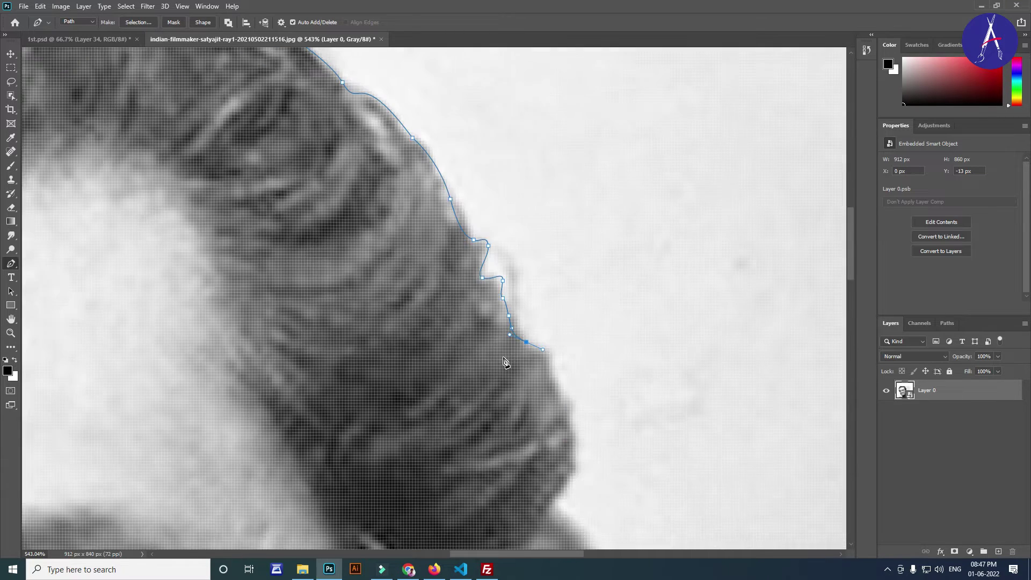
Continue the path around the ear and earlobe and down the neck to the collar.
scroll(570, 408, "down", 2)
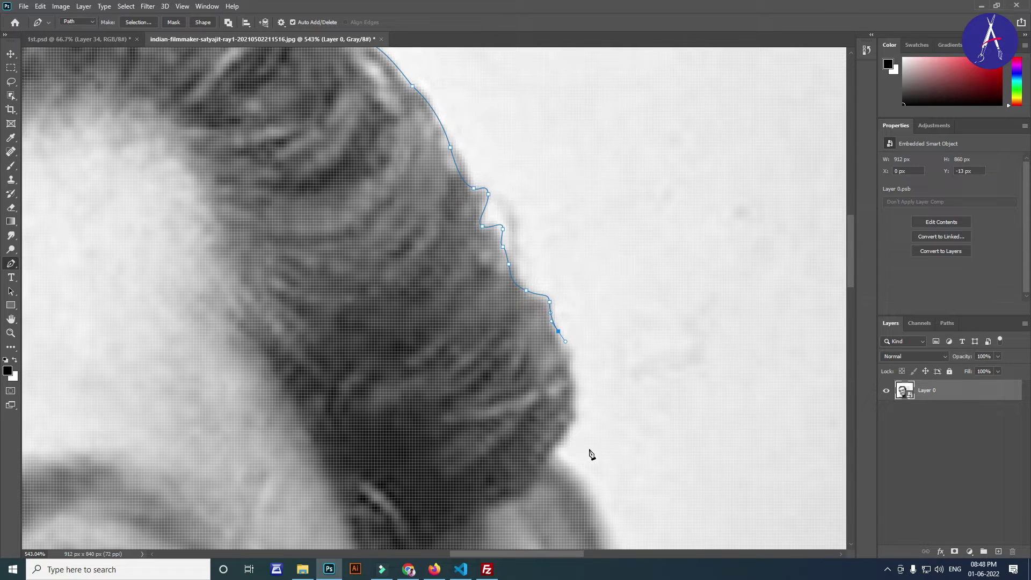
scroll(540, 457, "down", 3)
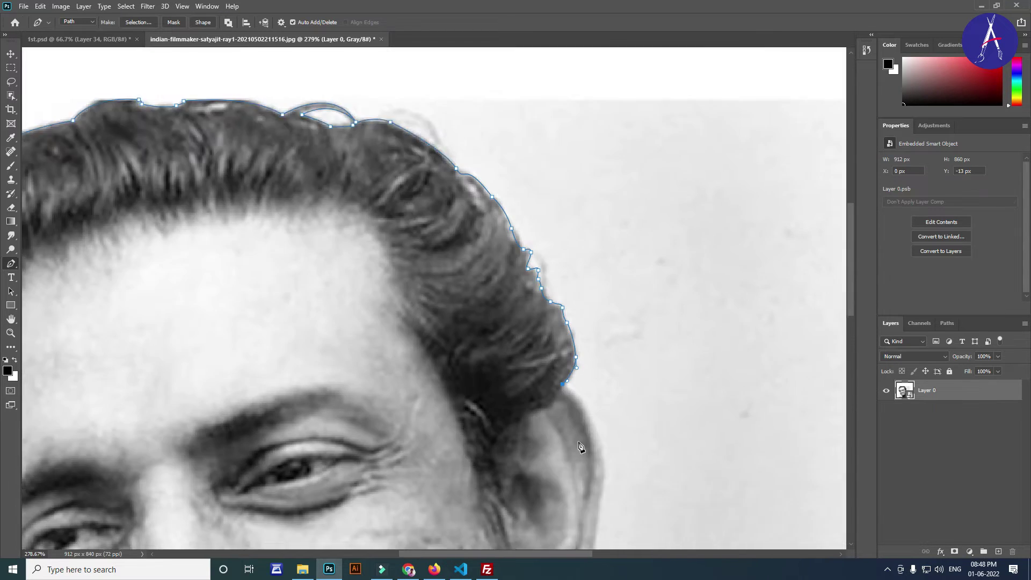
scroll(536, 414, "up", 1)
left_click_drag(536, 414, 500, 389)
left_click_drag(532, 351, 510, 447)
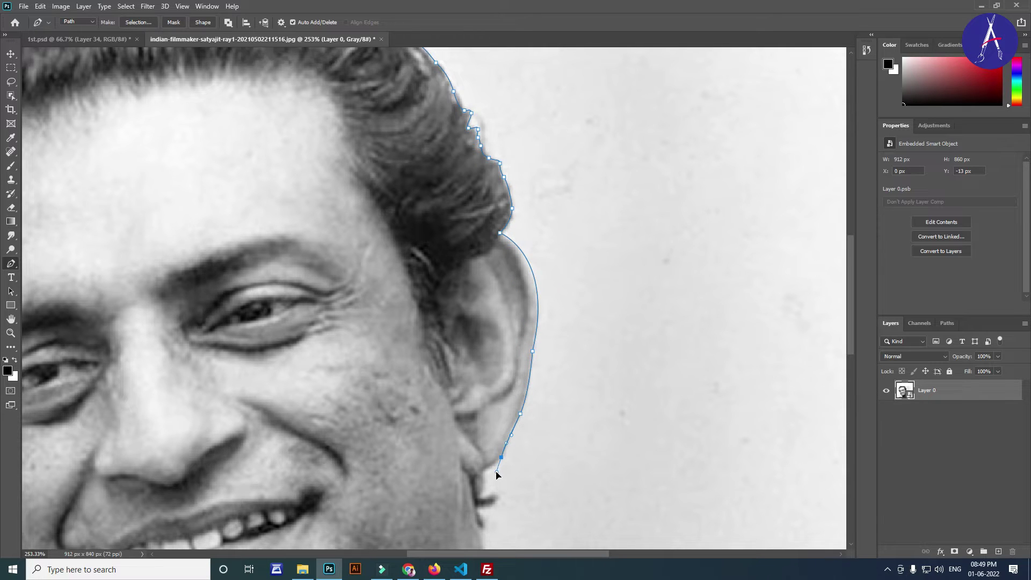
left_click(480, 500)
scroll(504, 475, "down", 2)
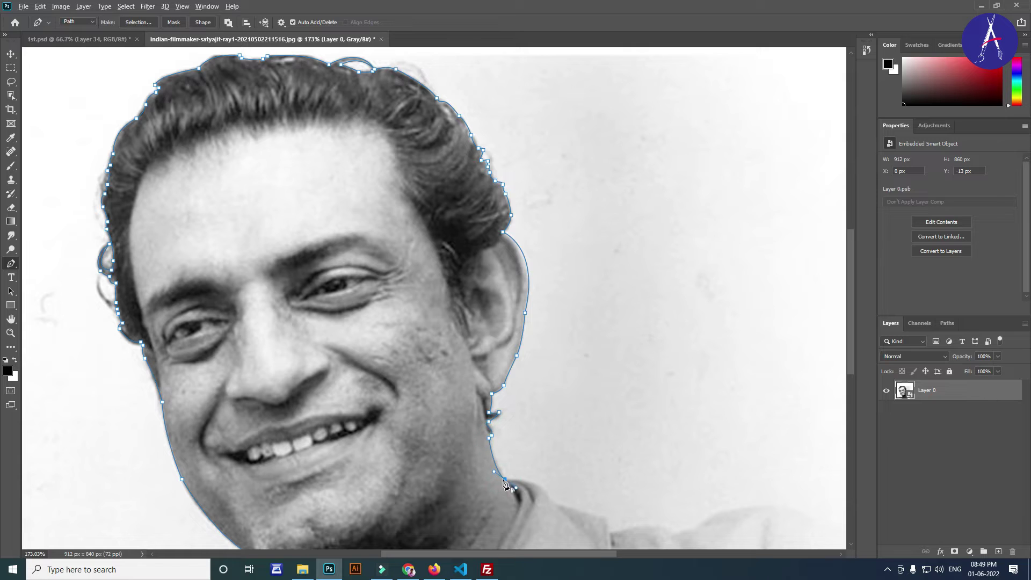
left_click_drag(563, 529, 564, 532)
scroll(563, 532, "down", 1)
left_click_drag(517, 418, 525, 427)
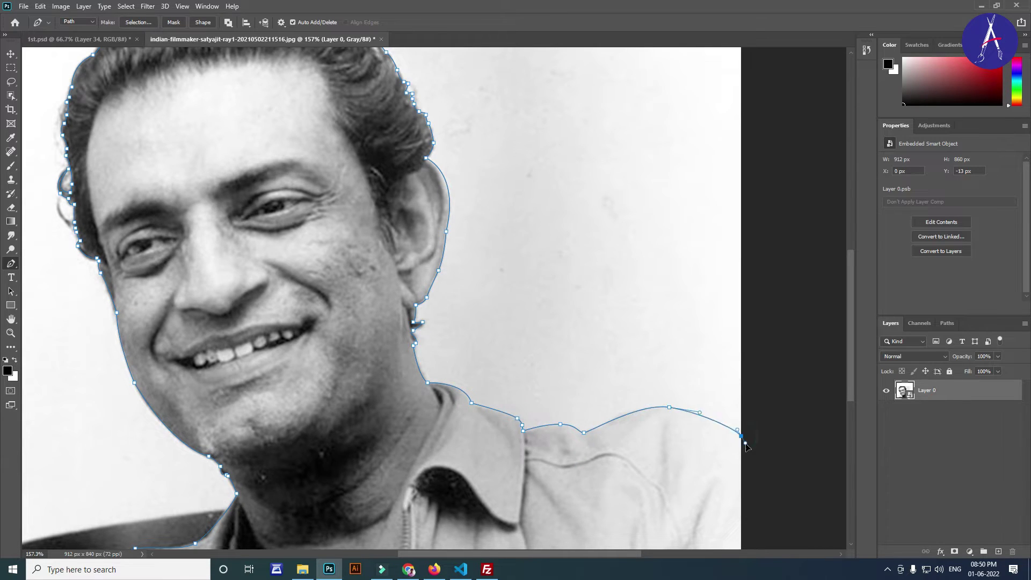
scroll(747, 445, "down", 2)
Load the path as a selection, copy the portrait to its own layer, and hide the original photo.
key("ctrl+Return")
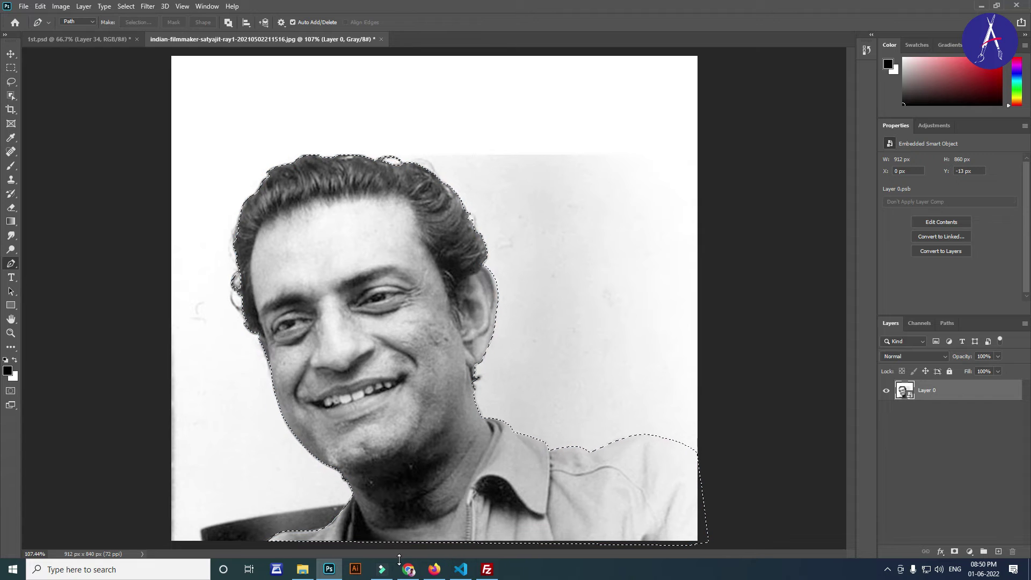
key("ctrl+j")
left_click(886, 411)
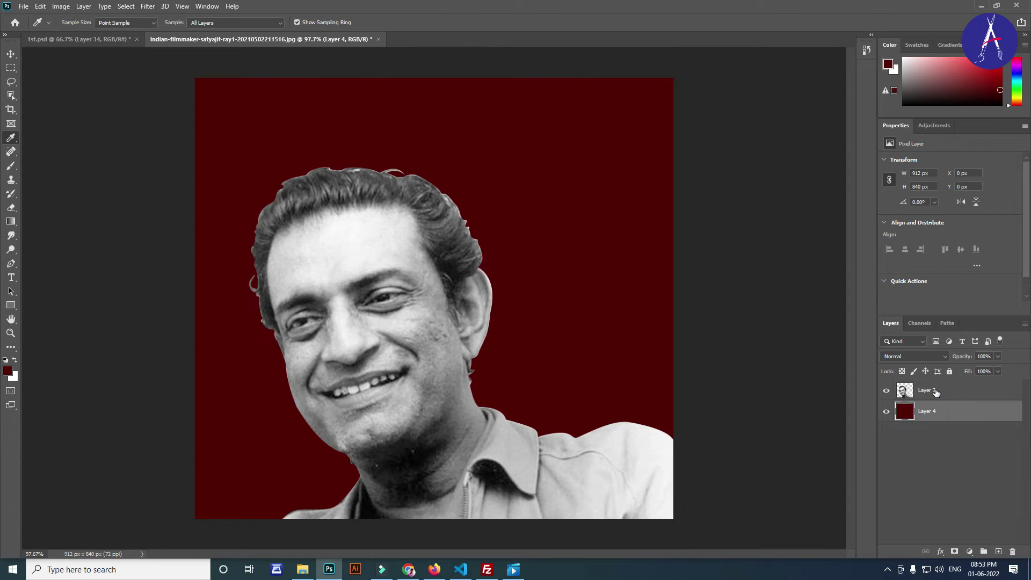
scroll(662, 364, "up", 1)
Open Levels on the portrait layer and dismiss it without changes.
left_click(61, 6)
left_click(183, 43)
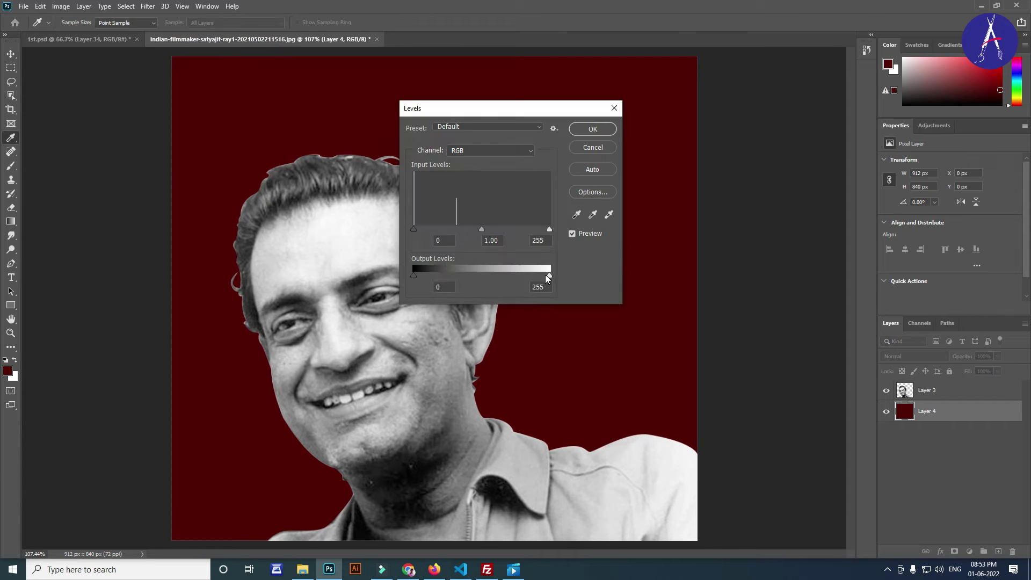
key("Return")
left_click(927, 390)
left_click(60, 6)
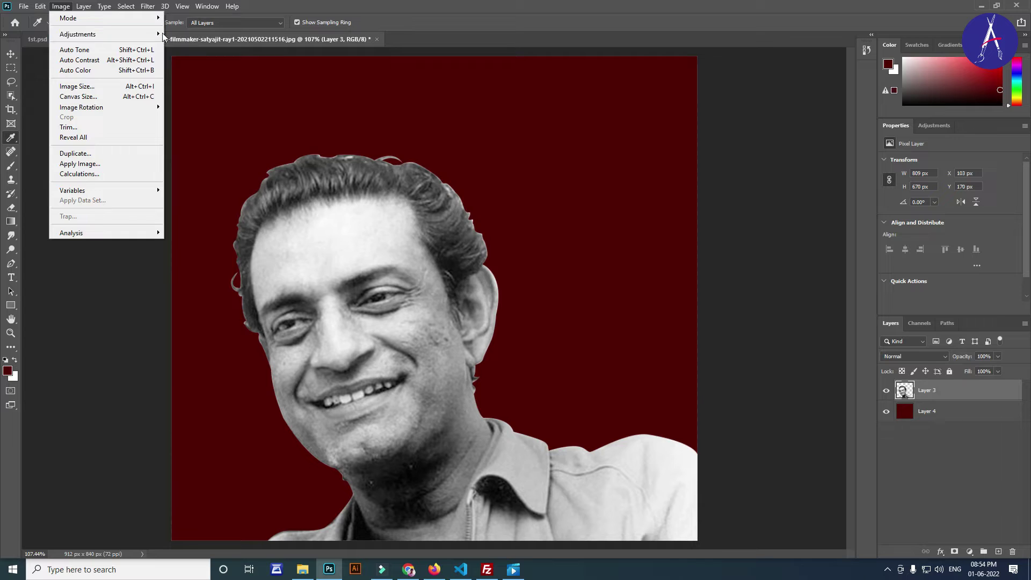
left_click(183, 43)
key("Return")
Brighten the portrait by raising its Curves.
left_click(61, 6)
left_click(189, 55)
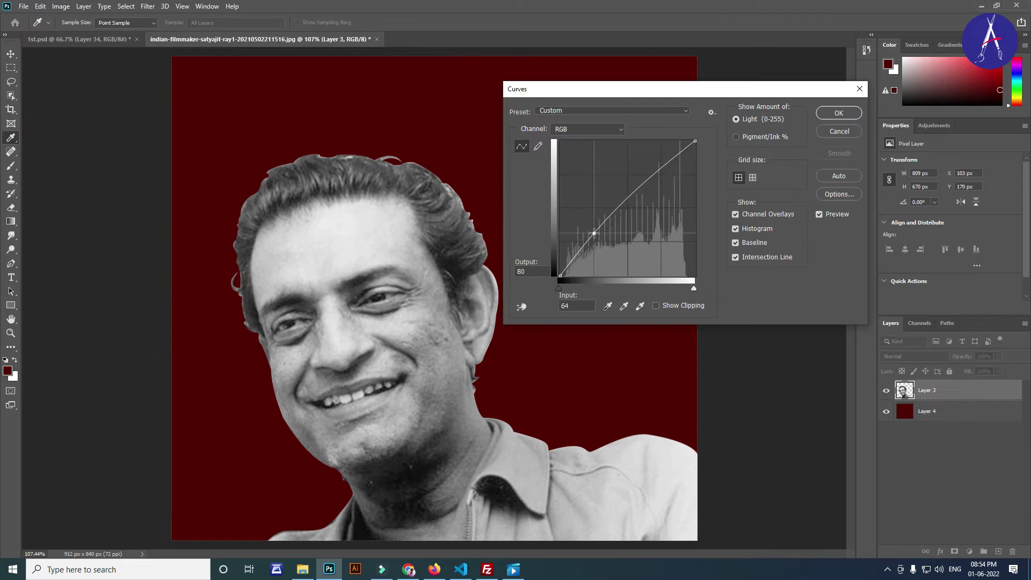
left_click_drag(611, 220, 604, 207)
left_click(838, 112)
Sharpen the portrait with Unsharp Mask at 50% amount.
left_click(60, 6)
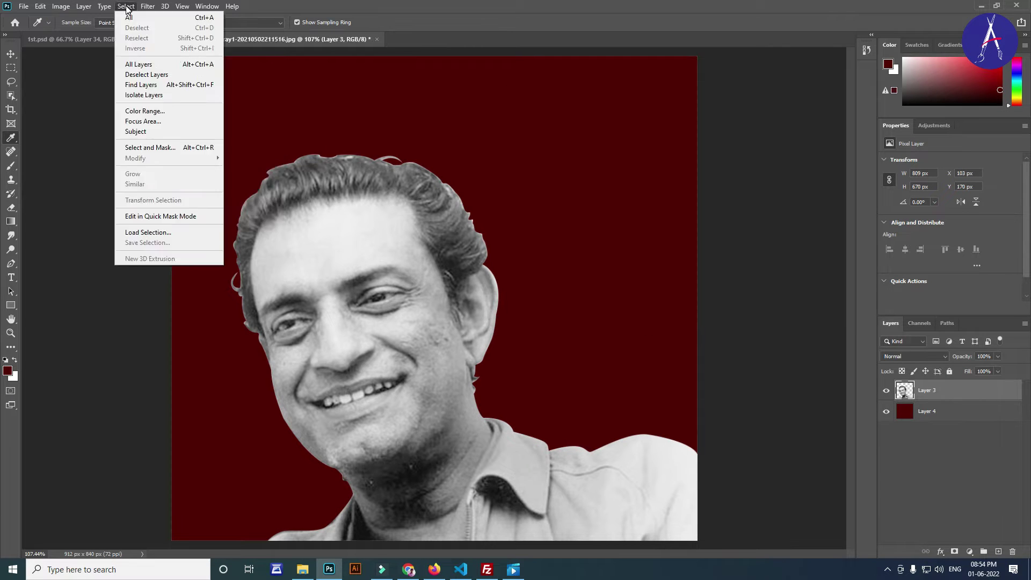
left_click(308, 239)
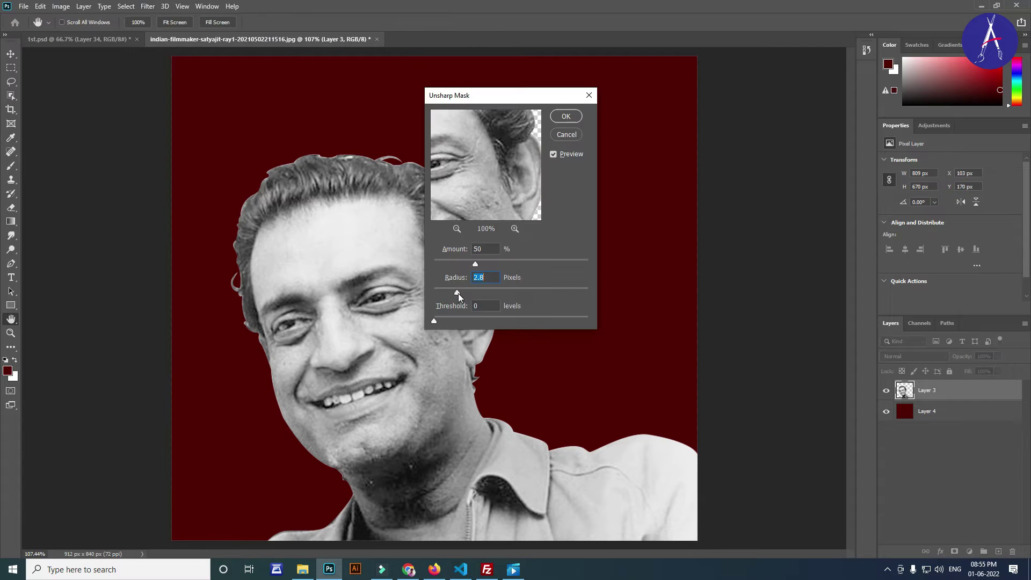
left_click(566, 116)
Fill the background layer beneath the portrait with the background colour.
scroll(435, 298, "down", 2)
left_click(926, 411)
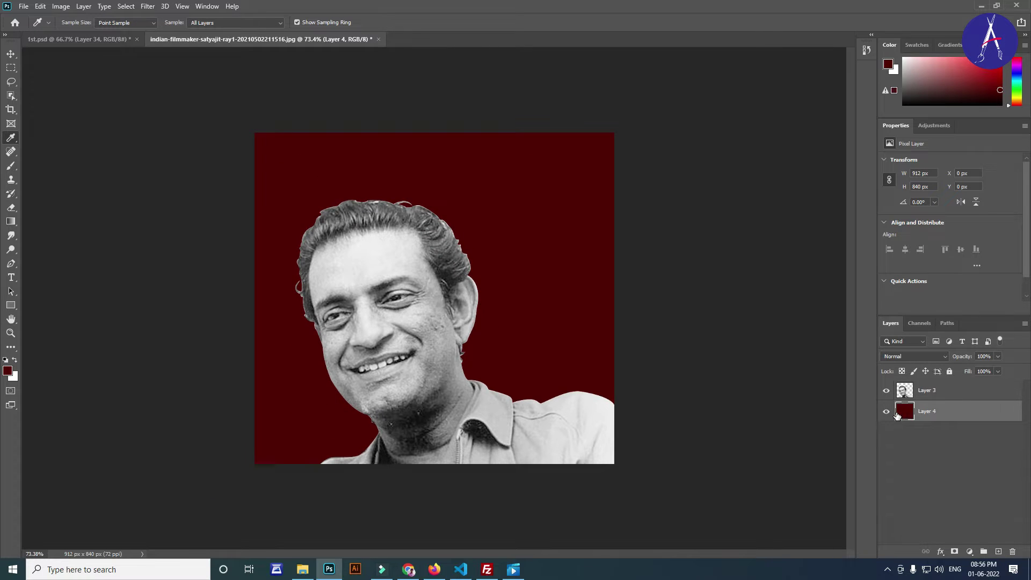
key("ctrl+BackSpace")
Paint a soft brown brush stroke over the lower background.
left_click(7, 371)
left_click(481, 203)
left_click(522, 279)
left_click(612, 124)
key("b")
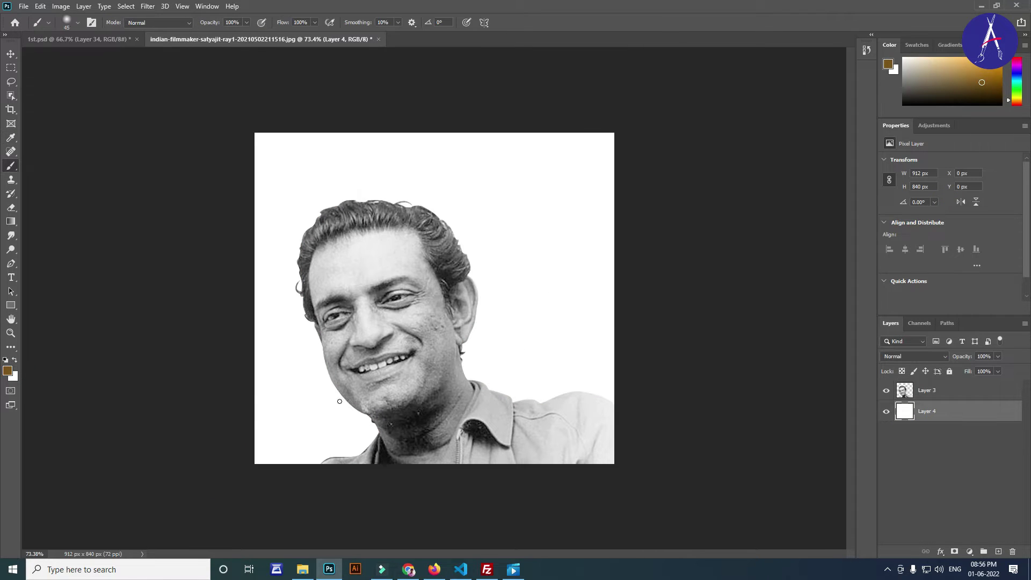
right_click(338, 400)
mouse_move(268, 408)
left_mouse_down()
mouse_move(591, 380)
mouse_move(279, 322)
left_mouse_up()
Paint pale yellow on a new layer across the right and left of the background.
left_click(7, 370)
left_click(441, 130)
left_click(618, 125)
left_click_drag(376, 161, 587, 230)
key("ctrl+z")
key("ctrl+shift+alt+n")
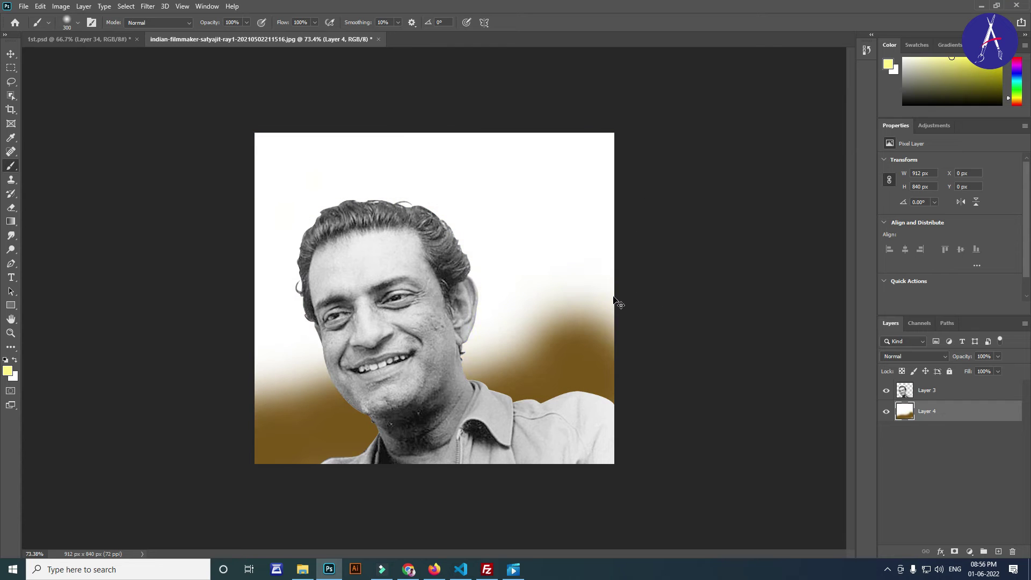
left_click_drag(616, 299, 600, 251)
left_click_drag(274, 279, 300, 408)
Resize the brush and remove the bright yellow near the collar.
key("e")
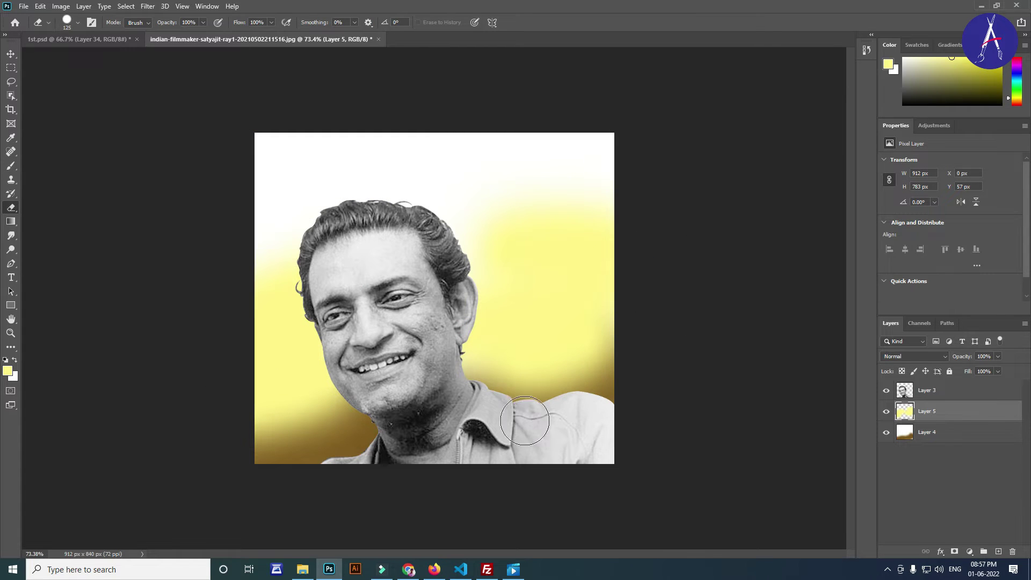
key("b")
right_click(525, 420)
left_click(78, 22)
key("e")
left_click(570, 382)
mouse_move(570, 382)
left_mouse_down()
mouse_move(507, 357)
mouse_move(552, 333)
left_mouse_up()
key("b")
key("ctrl+z")
On a new layer at 12% opacity, paint a sampled brown over the lower canvas.
key("2")
key("8")
key("ctrl+shift+alt+n")
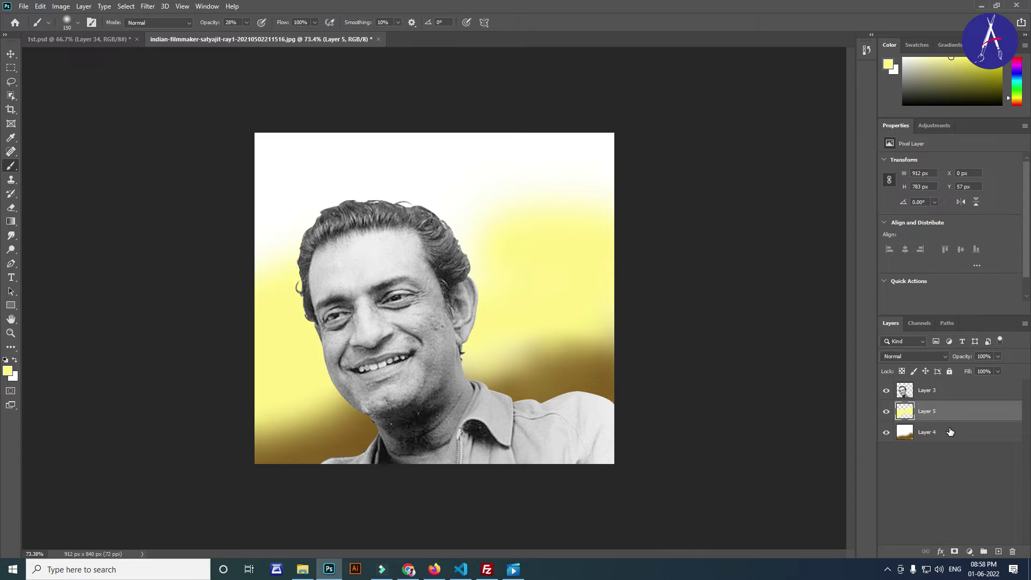
left_click(582, 262, "alt")
left_click_drag(245, 22, 239, 34)
left_click_drag(559, 341, 495, 361)
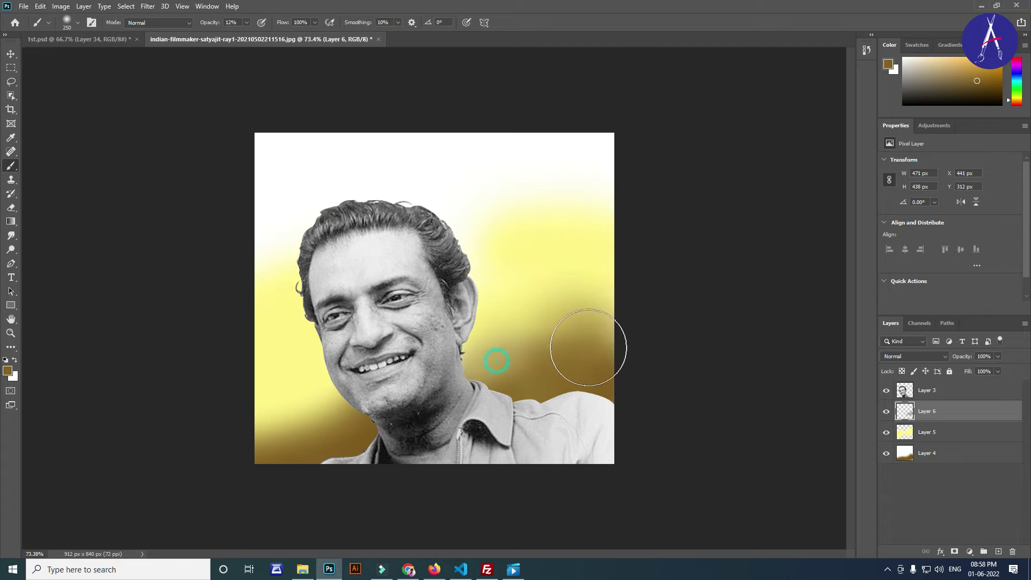
left_click_drag(311, 403, 225, 440)
On a new layer, paint light orange across the top, around the hair and along the left.
left_click(11, 137)
left_click(7, 371)
left_click(470, 135)
left_click(618, 125)
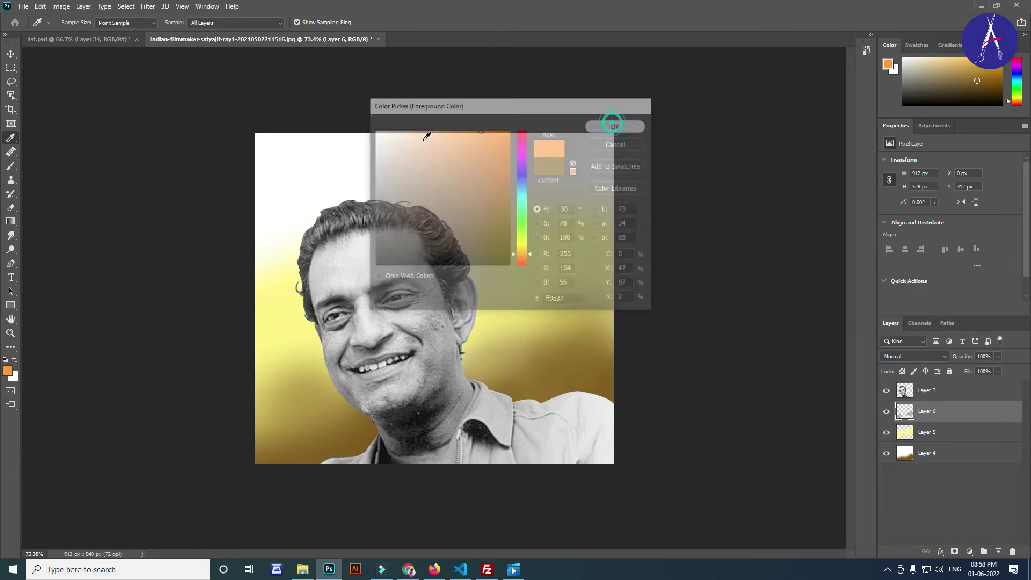
key("ctrl+shift+alt+n")
key("b")
key("0")
left_click_drag(268, 142, 561, 141)
left_click_drag(246, 22, 242, 34)
mouse_move(263, 286)
left_mouse_down()
mouse_move(525, 224)
mouse_move(543, 193)
mouse_move(272, 291)
mouse_move(185, 402)
left_mouse_up()
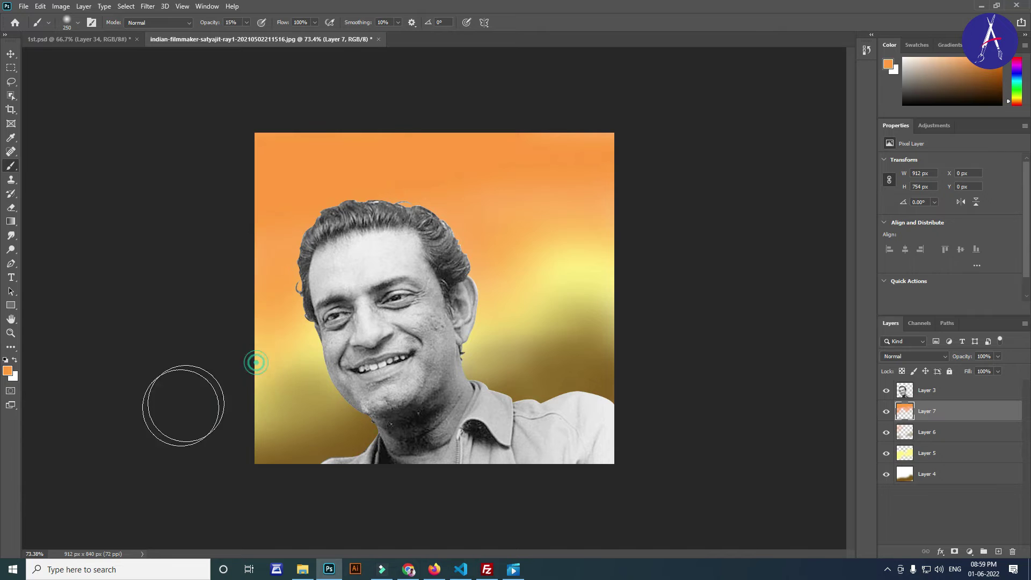
Duplicate the portrait layer (Layer 3) and hide the original.
scroll(552, 265, "up", 1)
left_click(921, 397)
key("ctrl+j")
scroll(824, 494, "up", 3)
left_click(887, 410)
Add a layer mask to the portrait copy and soften the hair's top edge.
key("bracketleft")
key("bracketleft")
key("bracketleft")
left_click(954, 552)
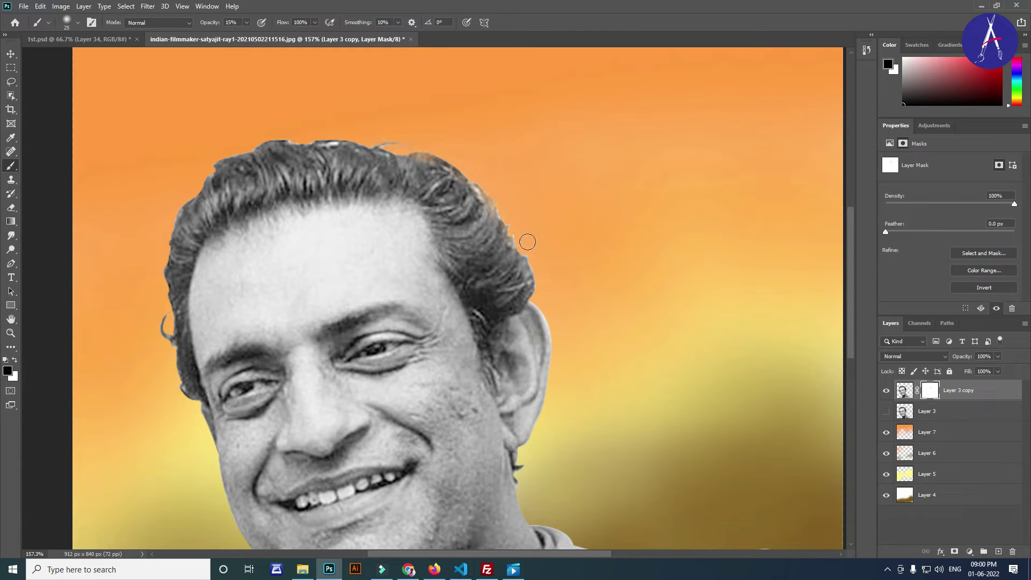
left_click_drag(271, 133, 217, 154)
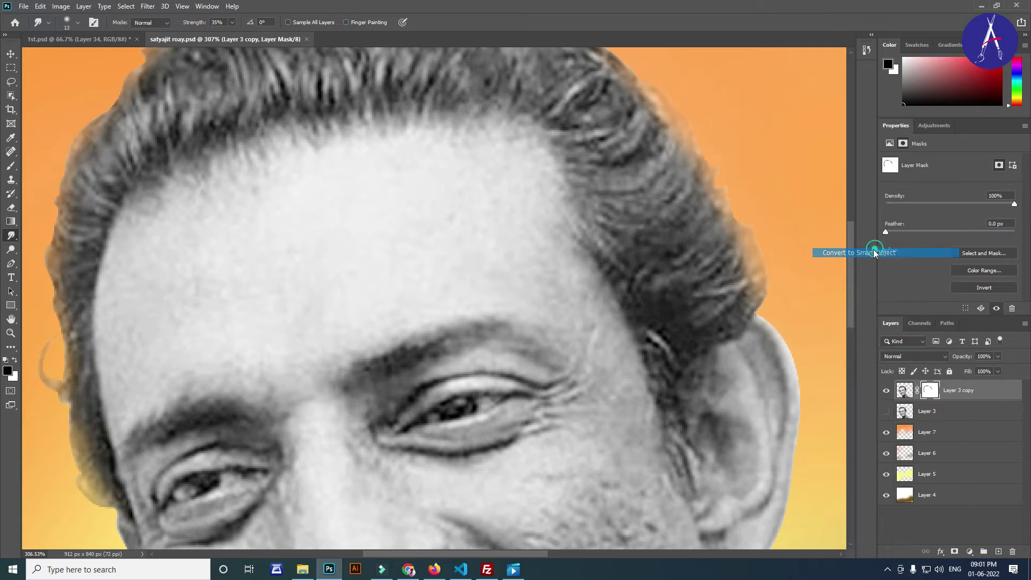
Smudge the hairline into the forehead and reshape the top of the hair with a larger brush.
mouse_move(247, 134)
left_mouse_down()
mouse_move(161, 199)
mouse_move(107, 371)
left_mouse_up()
left_click_drag(167, 215, 138, 188)
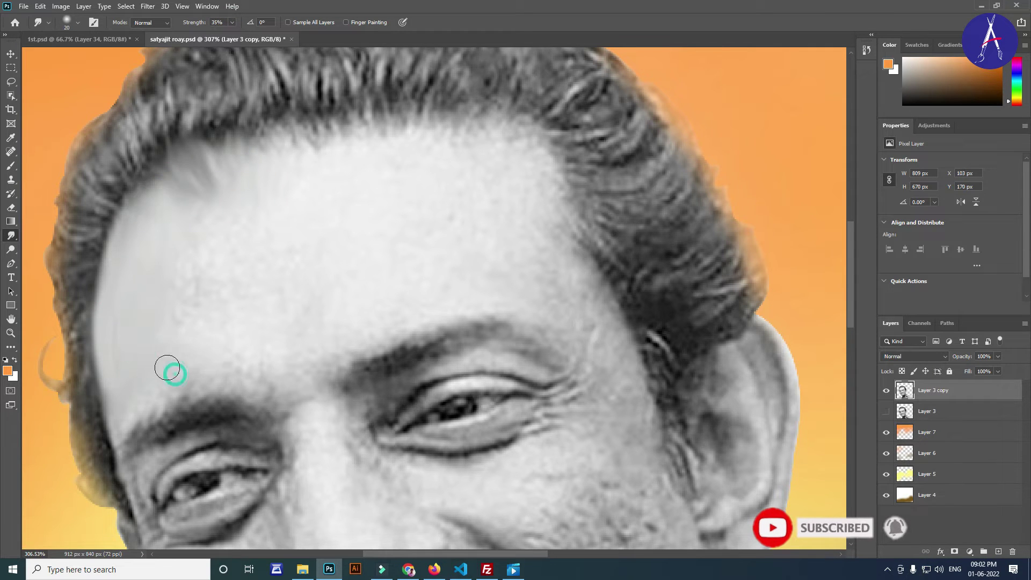
mouse_move(221, 204)
left_mouse_down()
mouse_move(209, 170)
mouse_move(281, 201)
left_mouse_up()
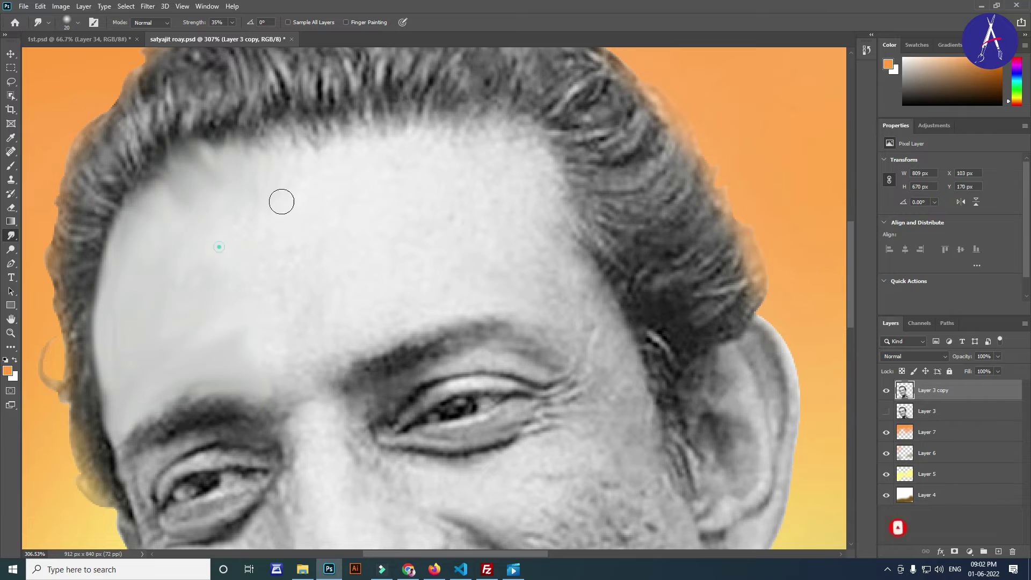
key("bracketright")
key("bracketright")
key("bracketright")
scroll(168, 299, "down", 5)
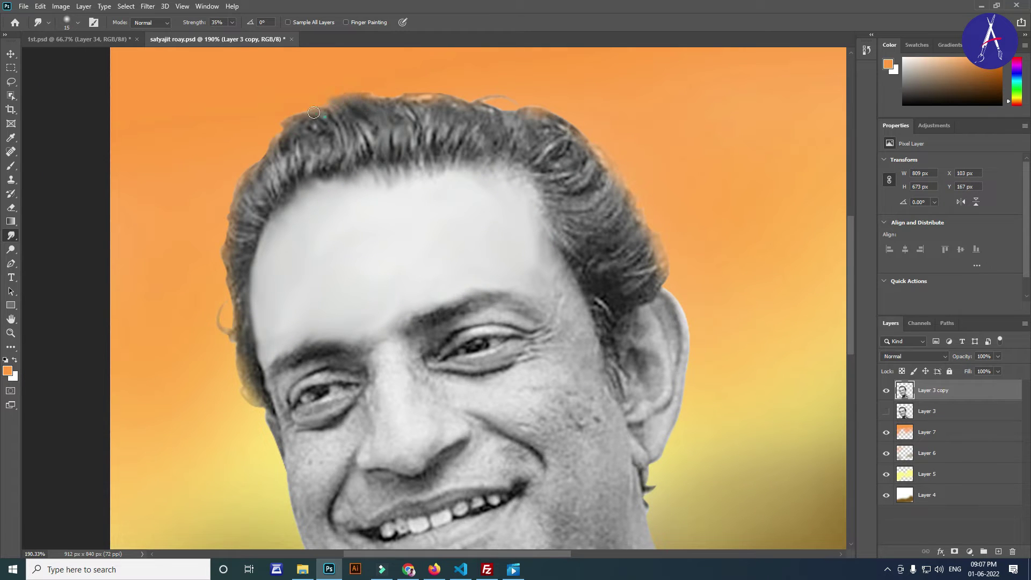
mouse_move(313, 113)
left_mouse_down()
mouse_move(359, 96)
mouse_move(480, 102)
left_mouse_up()
With a smaller brush, smudge the upper-left hair edge, the hair beside the ear and the ear crease.
scroll(496, 141, "up", 3)
key("bracketleft")
key("bracketleft")
mouse_move(301, 258)
left_mouse_down()
mouse_move(287, 184)
mouse_move(270, 261)
mouse_move(253, 219)
mouse_move(221, 233)
mouse_move(214, 322)
mouse_move(172, 269)
left_mouse_up()
scroll(570, 364, "down", 3)
left_click_drag(569, 364, 562, 479)
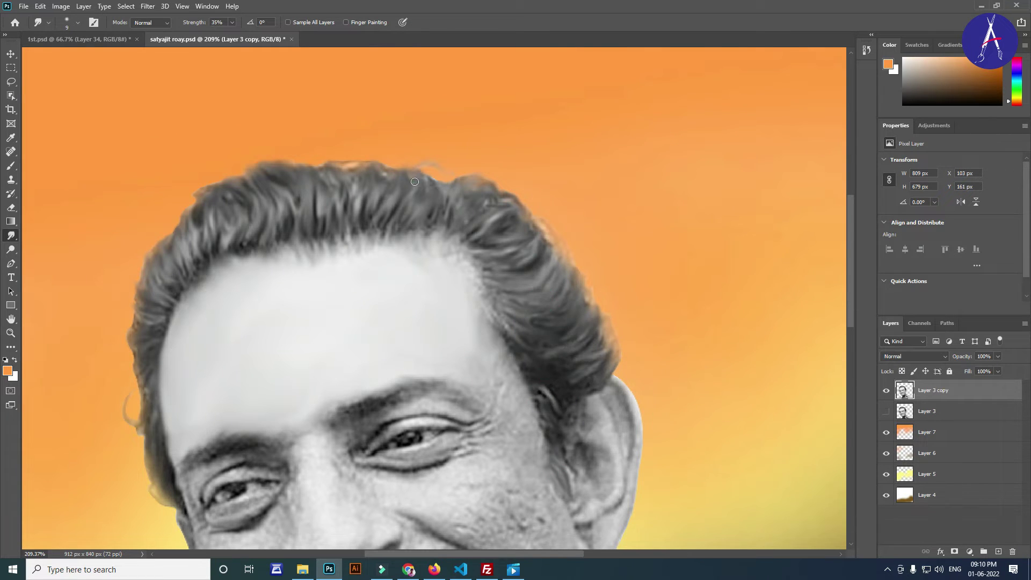
scroll(415, 182, "down", 3)
scroll(592, 320, "down", 1)
scroll(607, 358, "up", 4)
mouse_move(526, 387)
left_mouse_down()
mouse_move(541, 420)
mouse_move(593, 380)
mouse_move(575, 357)
mouse_move(538, 482)
left_mouse_up()
Smudge the ear's outer rim, the skin below the eye and the cheek.
left_click_drag(630, 303, 641, 240)
scroll(650, 319, "down", 3)
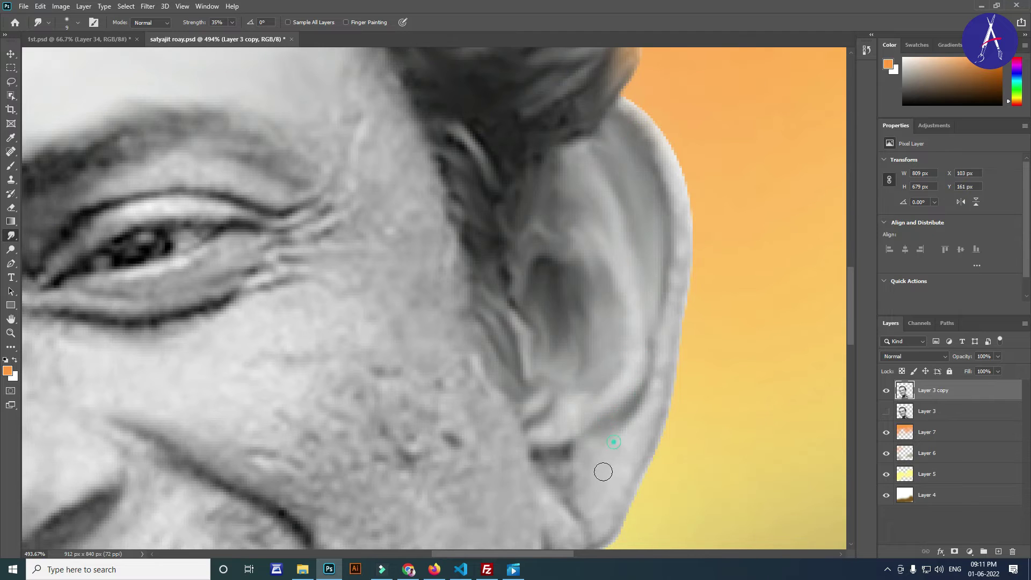
scroll(564, 457, "down", 2)
scroll(624, 385, "down", 2)
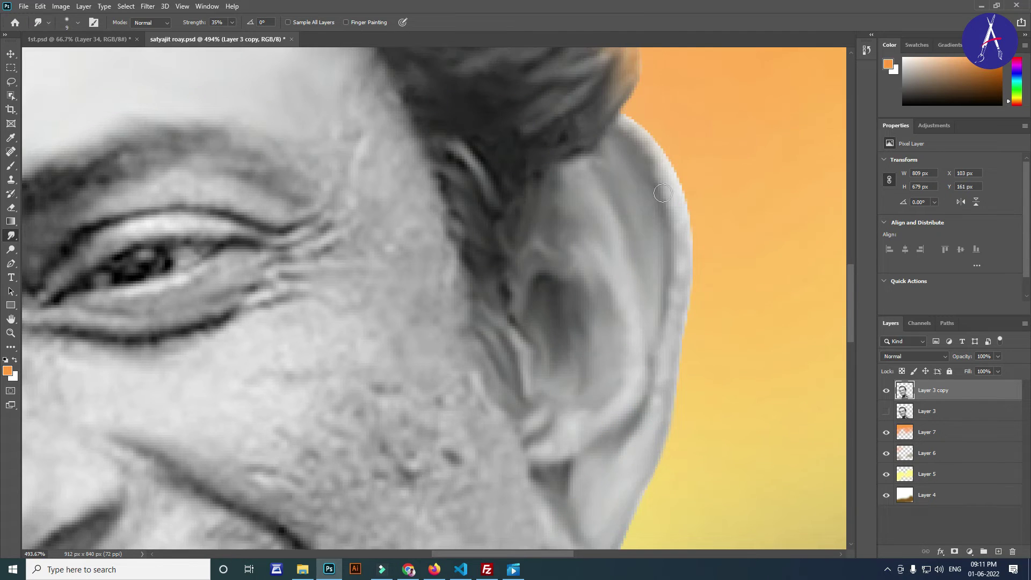
scroll(623, 385, "up", 3)
left_click_drag(276, 450, 392, 435)
key("bracketright")
key("bracketright")
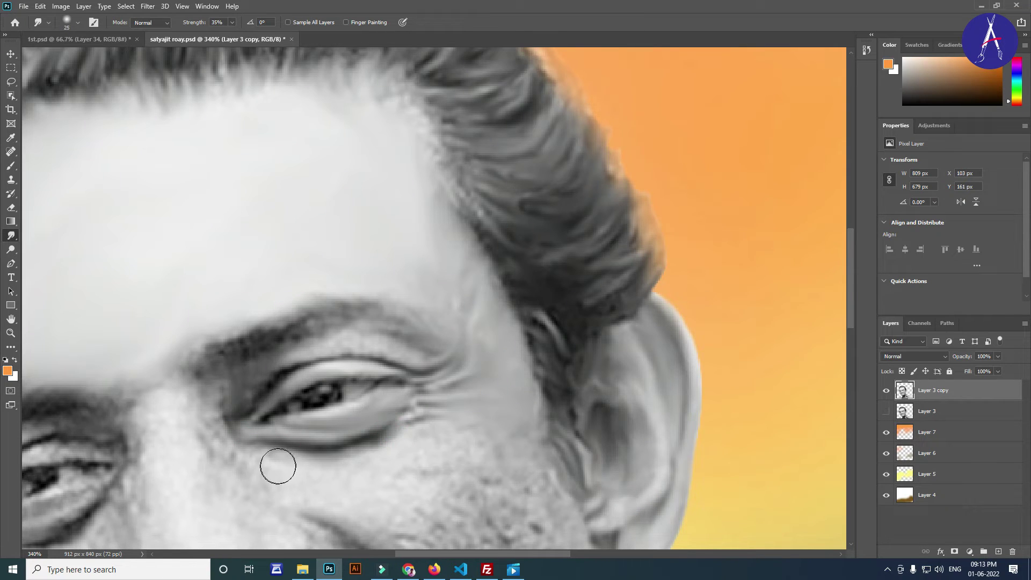
left_click_drag(298, 482, 306, 487)
scroll(299, 482, "down", 3)
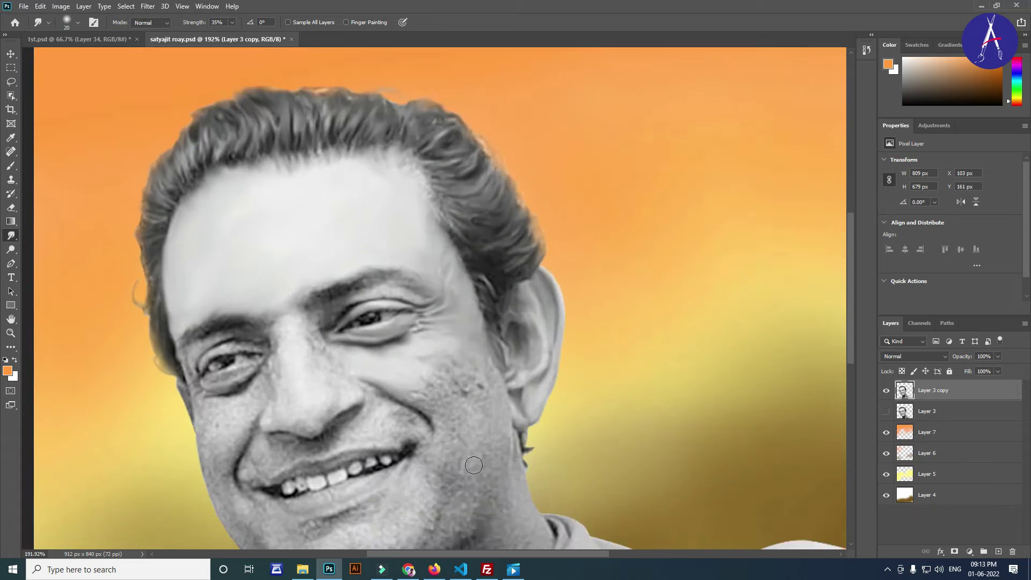
scroll(449, 349, "up", 2)
left_click_drag(498, 445, 502, 492)
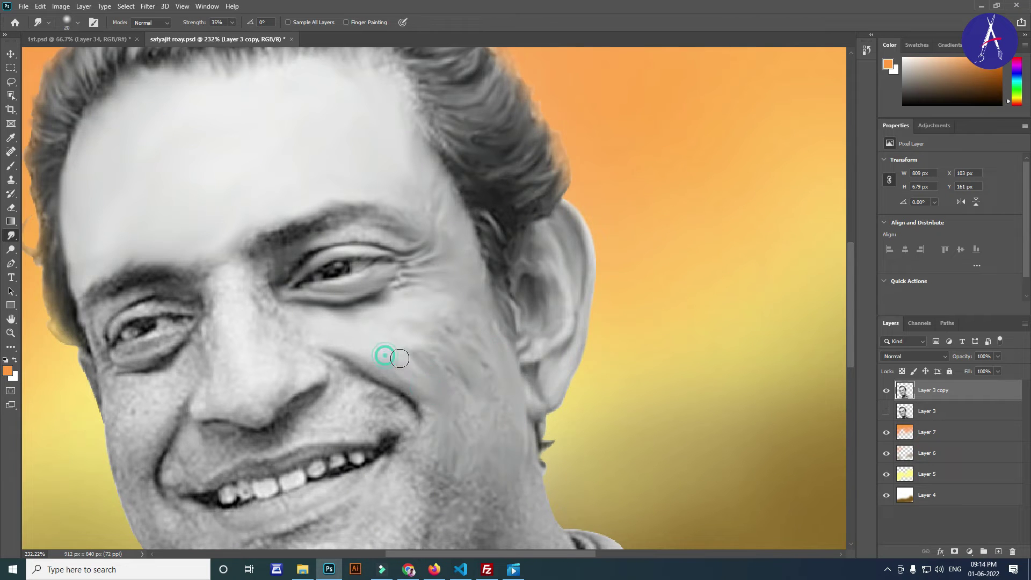
scroll(437, 387, "down", 3)
scroll(357, 352, "up", 4)
With a smaller brush, smudge the eye crease, eyebrow, eyelid and lower-lid highlight.
left_click_drag(357, 353, 484, 341)
left_click_drag(441, 252, 470, 255)
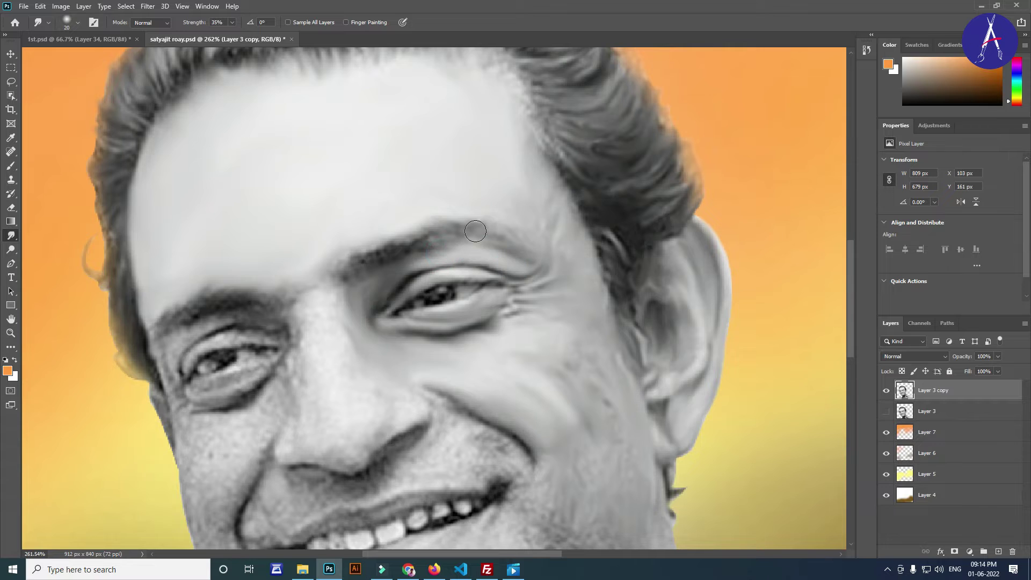
key("bracketleft")
scroll(408, 236, "up", 2)
mouse_move(334, 276)
left_mouse_down()
mouse_move(397, 245)
mouse_move(431, 244)
left_mouse_up()
key("bracketleft")
key("bracketleft")
scroll(346, 356, "up", 2)
mouse_move(345, 357)
left_mouse_down()
mouse_move(421, 322)
mouse_move(439, 343)
left_mouse_up()
left_click_drag(398, 406, 429, 396)
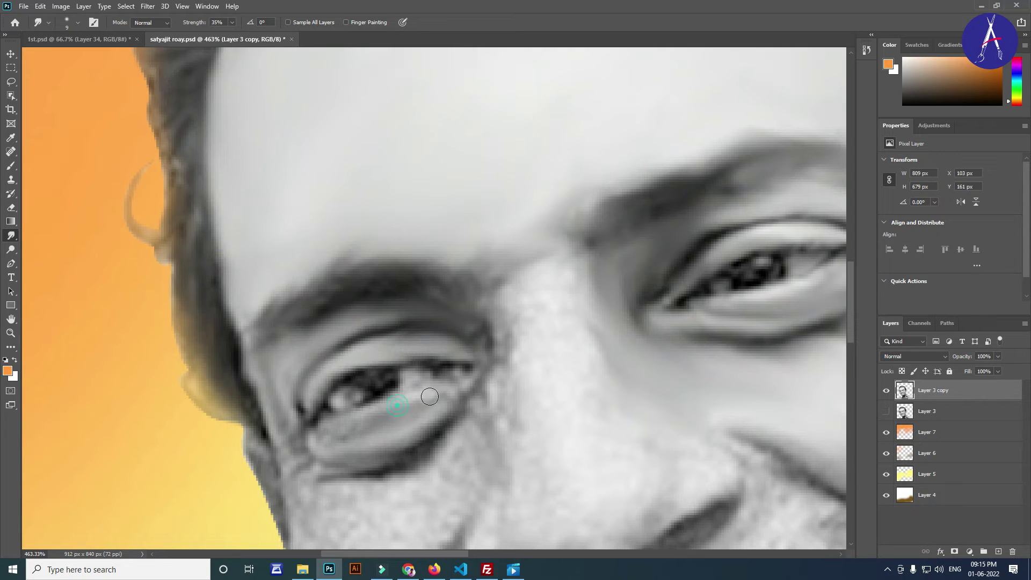
key("bracketright")
key("bracketright")
left_click_drag(512, 362, 504, 382)
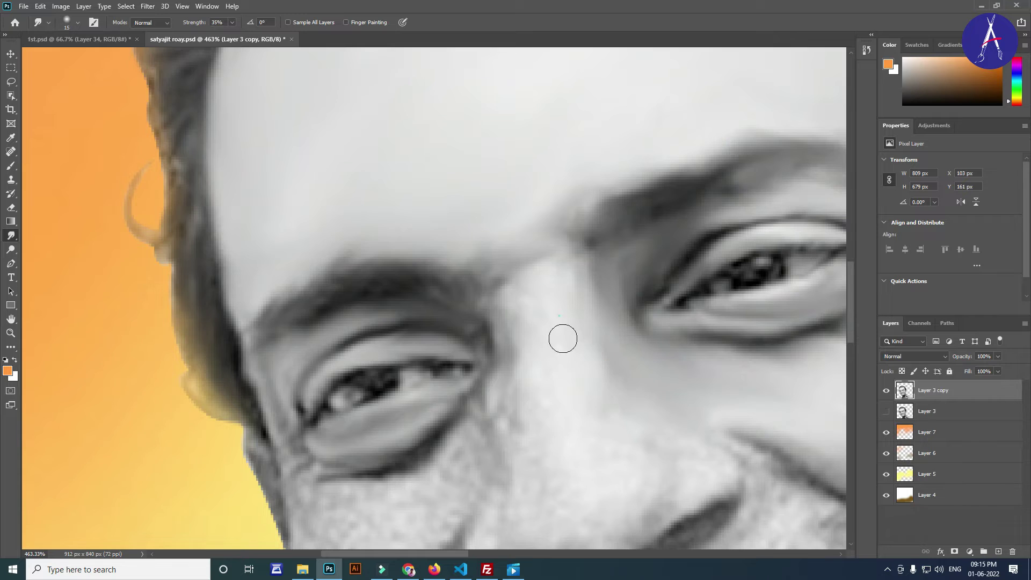
left_click_drag(563, 338, 552, 246)
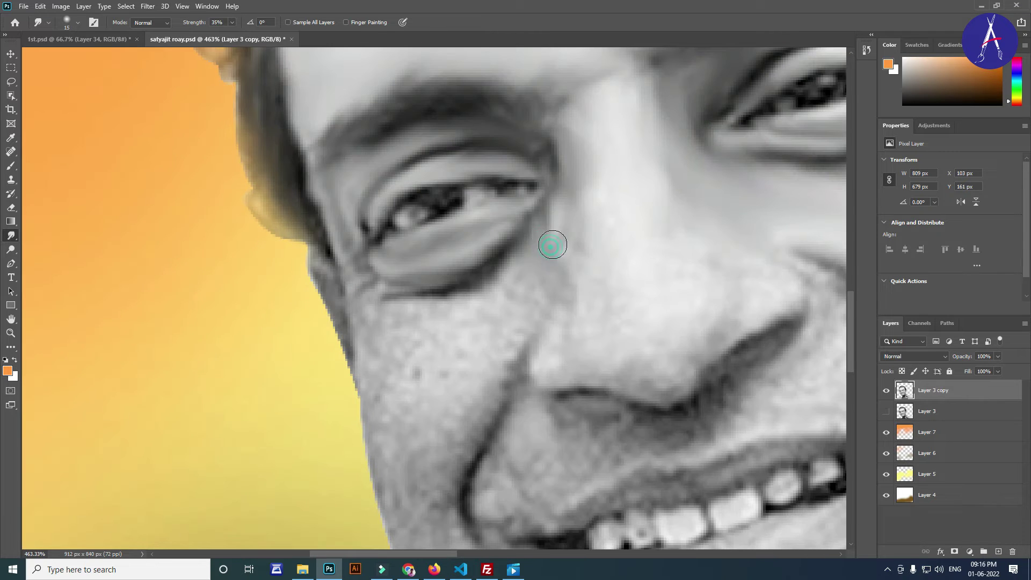
Smooth the nose tip and, with a larger brush, the cheek edge.
mouse_move(699, 317)
left_mouse_down()
mouse_move(655, 378)
mouse_move(686, 314)
mouse_move(686, 357)
left_mouse_up()
key("bracketright")
scroll(537, 323, "down", 3)
mouse_move(417, 292)
left_mouse_down()
mouse_move(488, 412)
mouse_move(478, 435)
left_mouse_up()
scroll(478, 435, "down", 10)
scroll(367, 288, "up", 7)
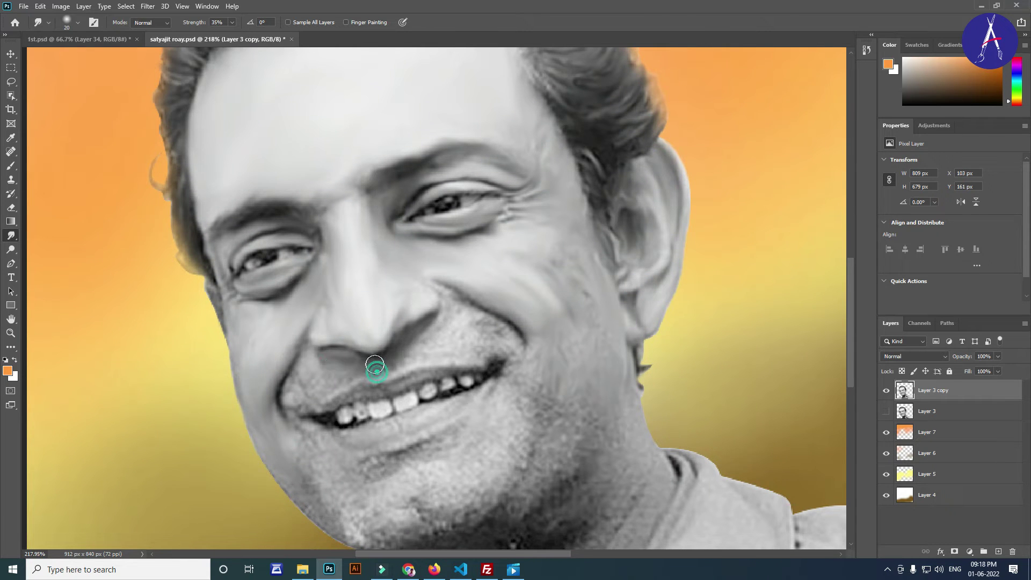
scroll(424, 400, "down", 3)
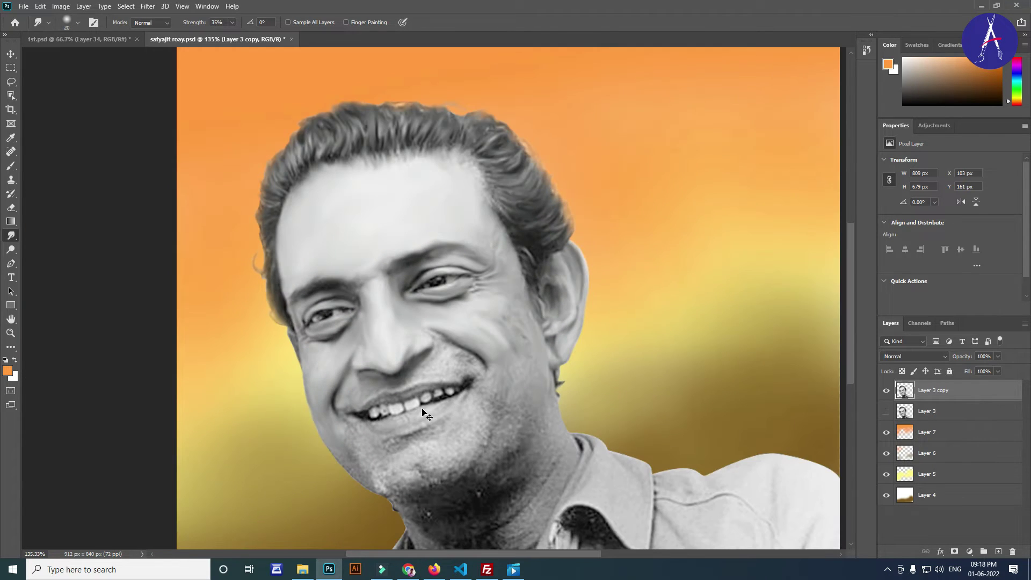
scroll(340, 406, "up", 4)
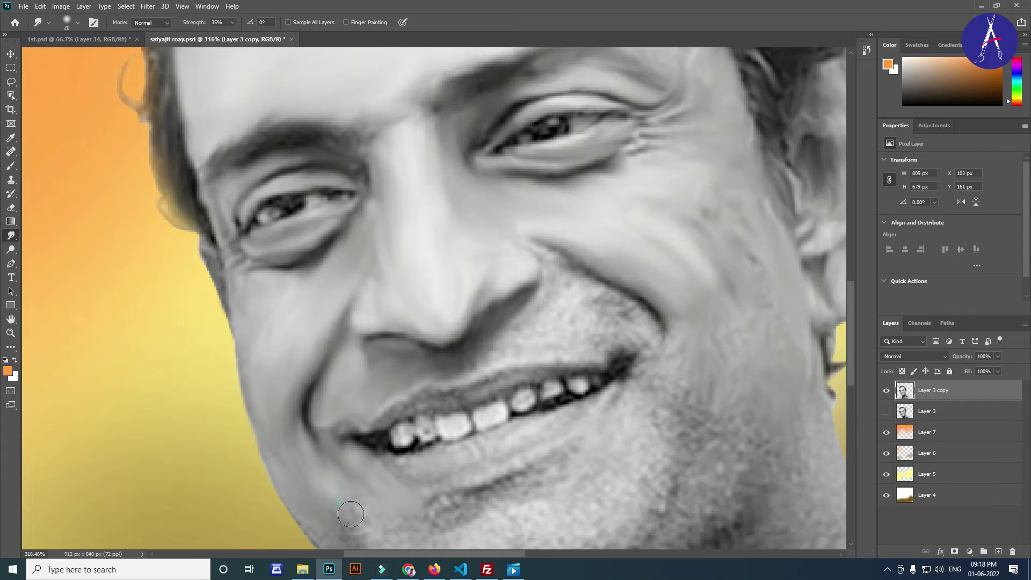
scroll(323, 448, "up", 1)
Blend the jaw edge, chin, beard shadow and speckled neck shading.
left_click_drag(331, 439, 312, 421)
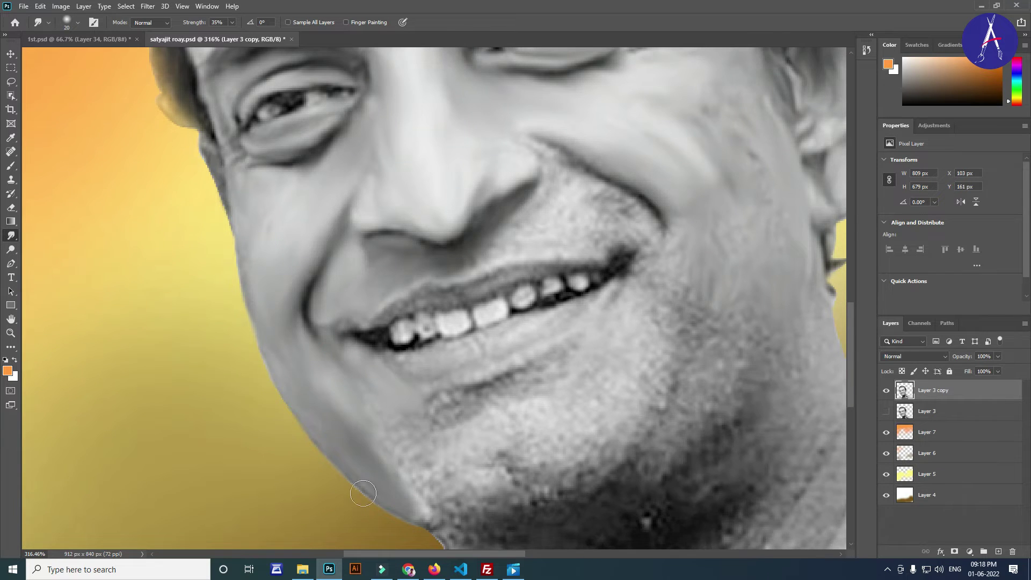
scroll(416, 418, "down", 3)
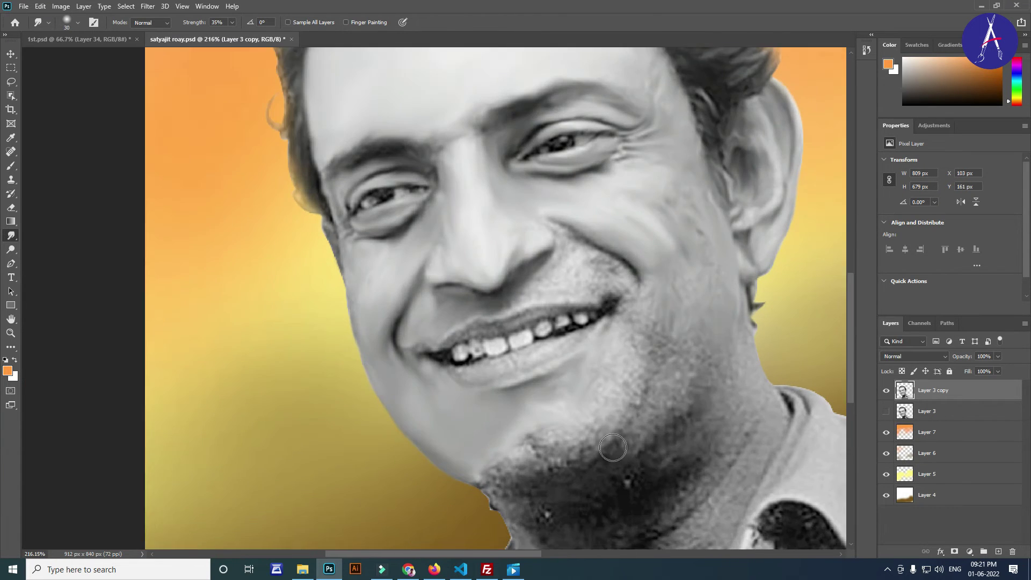
mouse_move(532, 397)
left_mouse_down()
mouse_move(562, 415)
mouse_move(519, 455)
left_mouse_up()
mouse_move(617, 426)
left_mouse_down()
mouse_move(663, 304)
mouse_move(661, 397)
left_mouse_up()
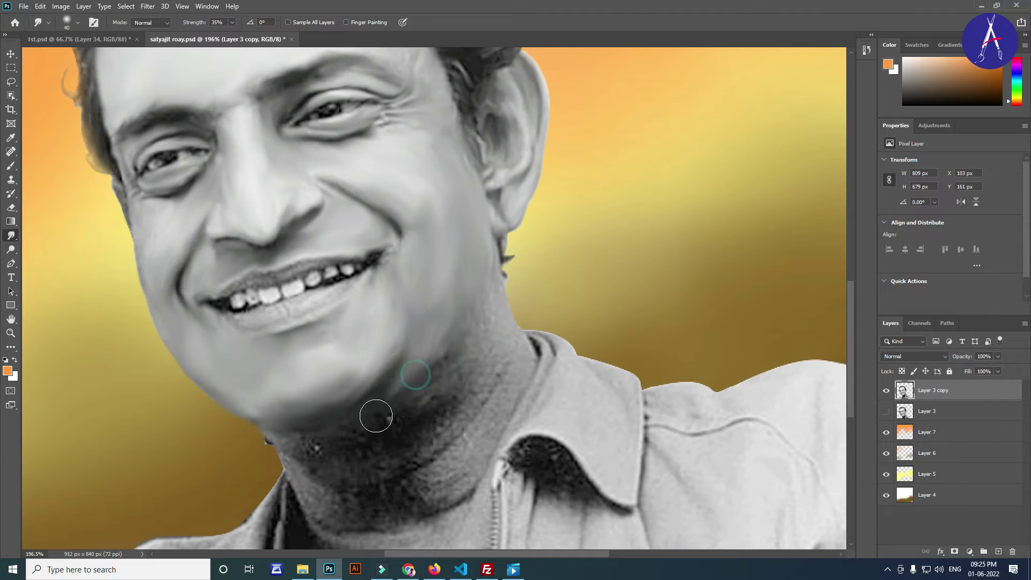
left_click_drag(375, 416, 491, 257)
mouse_move(334, 430)
left_mouse_down()
mouse_move(274, 433)
mouse_move(315, 455)
left_mouse_up()
key("bracketright")
key("bracketright")
Smudge the dark neck shadows below the chin and down toward the collar.
mouse_move(360, 424)
left_mouse_down()
mouse_move(405, 430)
mouse_move(409, 403)
left_mouse_up()
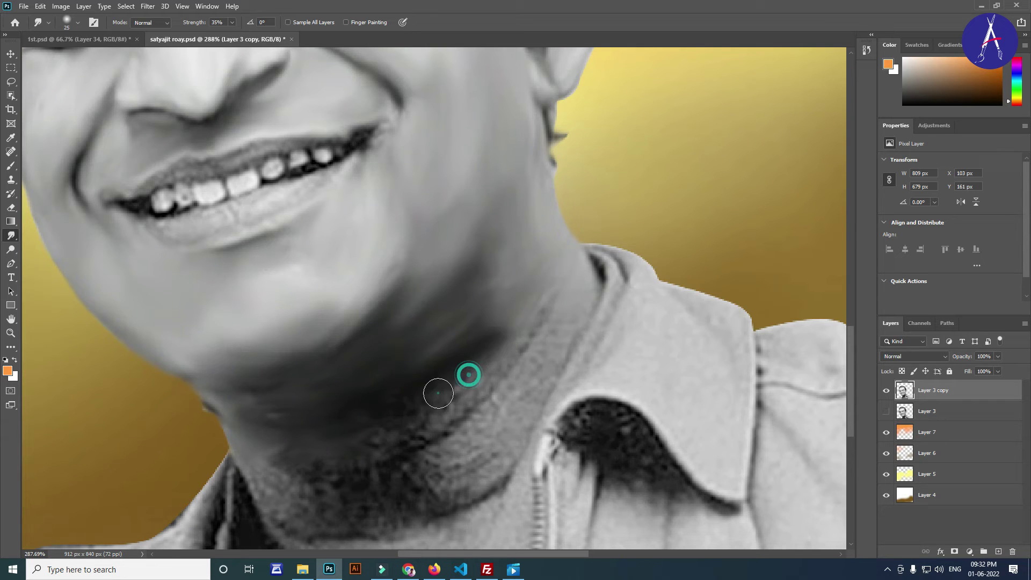
left_click_drag(438, 394, 537, 280)
left_click_drag(500, 242, 484, 306)
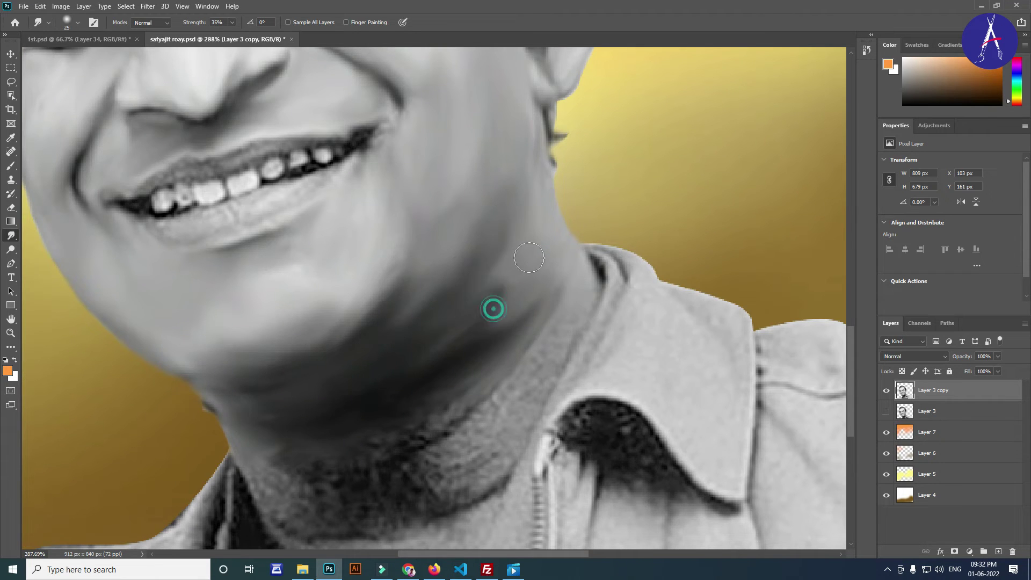
scroll(516, 271, "down", 5)
left_click_drag(405, 346, 545, 269)
left_click_drag(534, 315, 552, 256)
left_click_drag(396, 368, 517, 342)
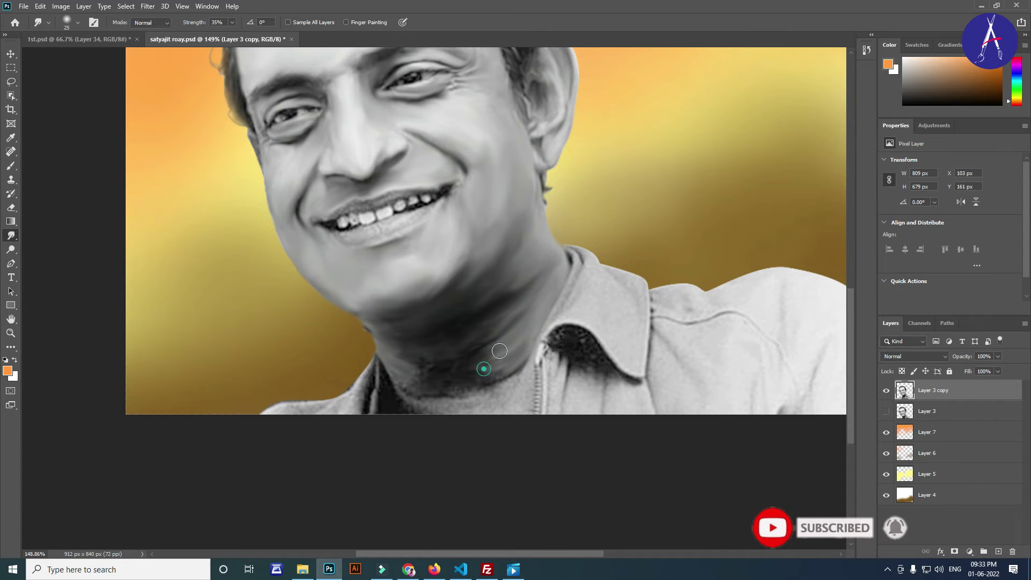
scroll(472, 326, "down", 2)
mouse_move(457, 456)
left_mouse_down()
mouse_move(414, 472)
mouse_move(478, 460)
left_mouse_up()
scroll(478, 460, "up", 2)
Smooth the collar's shading, inner and top edges, and the seam below its tip.
mouse_move(515, 344)
left_mouse_down()
mouse_move(542, 368)
mouse_move(566, 338)
left_mouse_up()
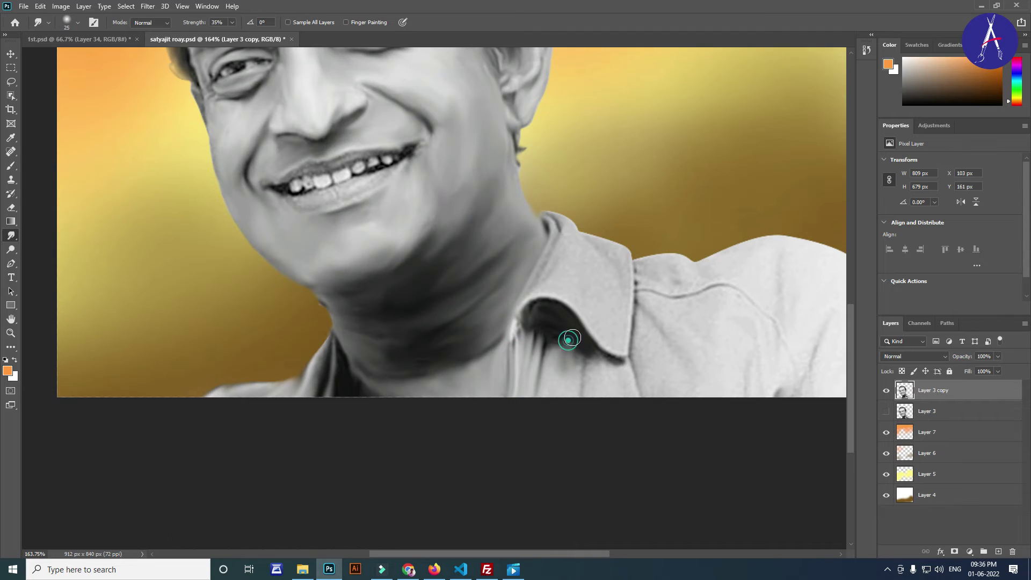
mouse_move(576, 299)
left_mouse_down()
mouse_move(559, 376)
mouse_move(578, 400)
mouse_move(608, 366)
left_mouse_up()
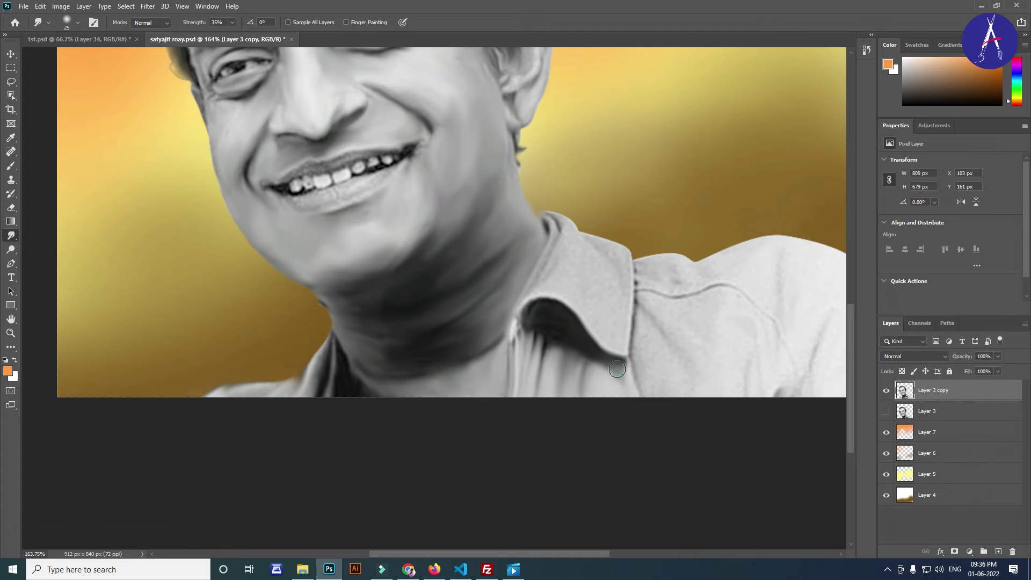
mouse_move(640, 407)
left_mouse_down()
mouse_move(674, 379)
mouse_move(644, 346)
left_mouse_up()
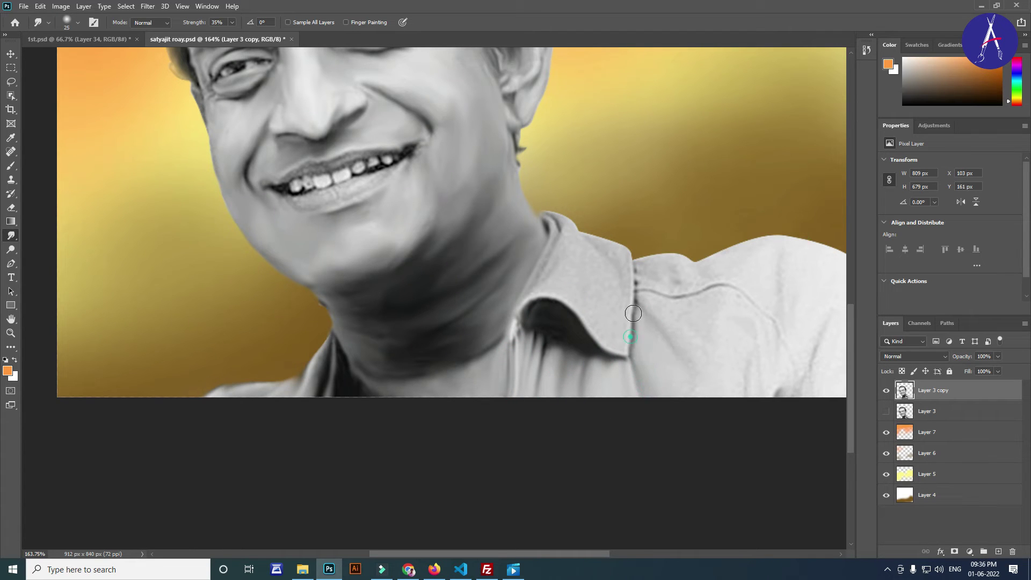
key("bracketleft")
key("bracketleft")
key("bracketleft")
scroll(602, 276, "up", 5)
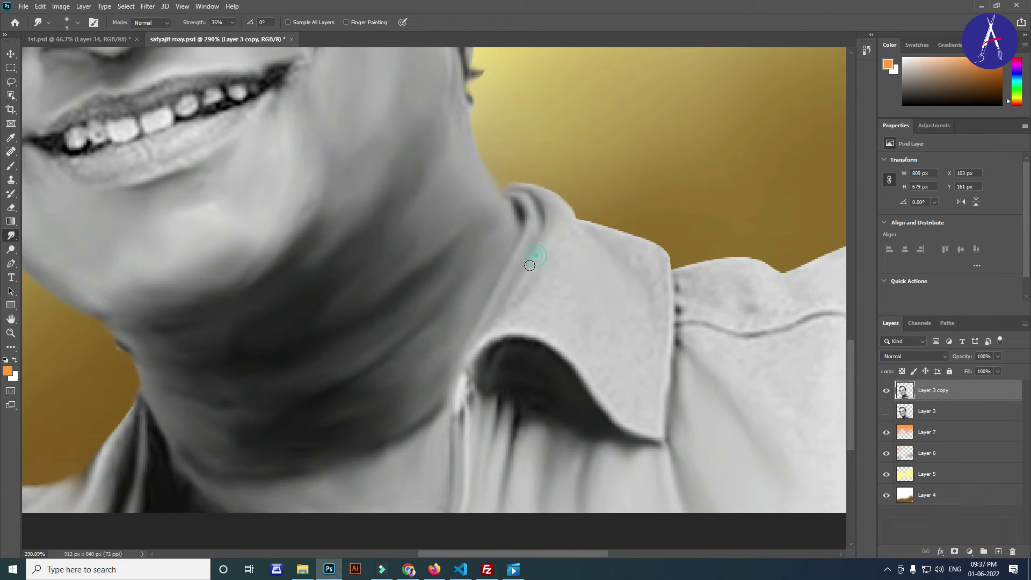
left_click_drag(527, 316, 586, 370)
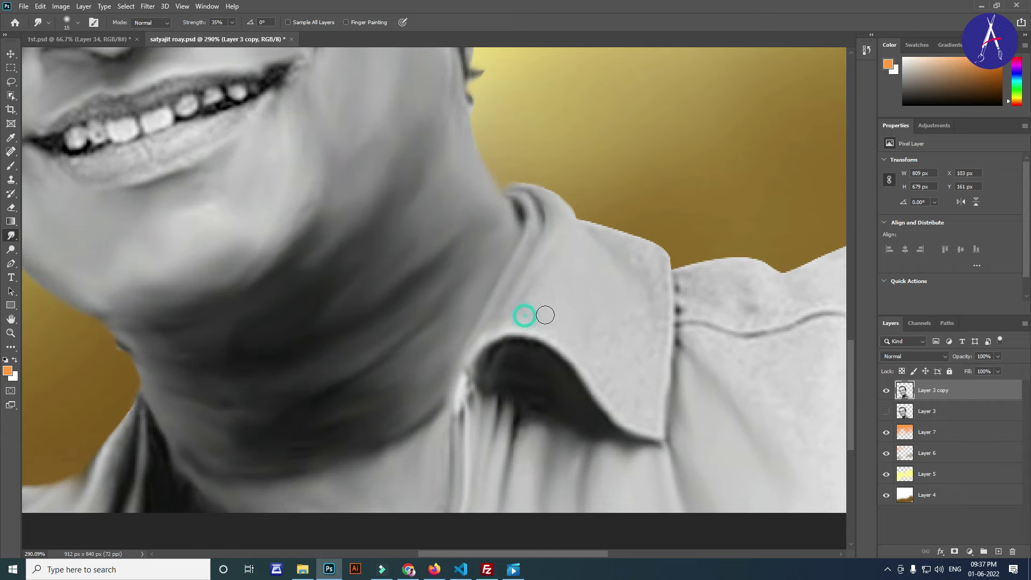
left_click_drag(648, 299, 644, 340)
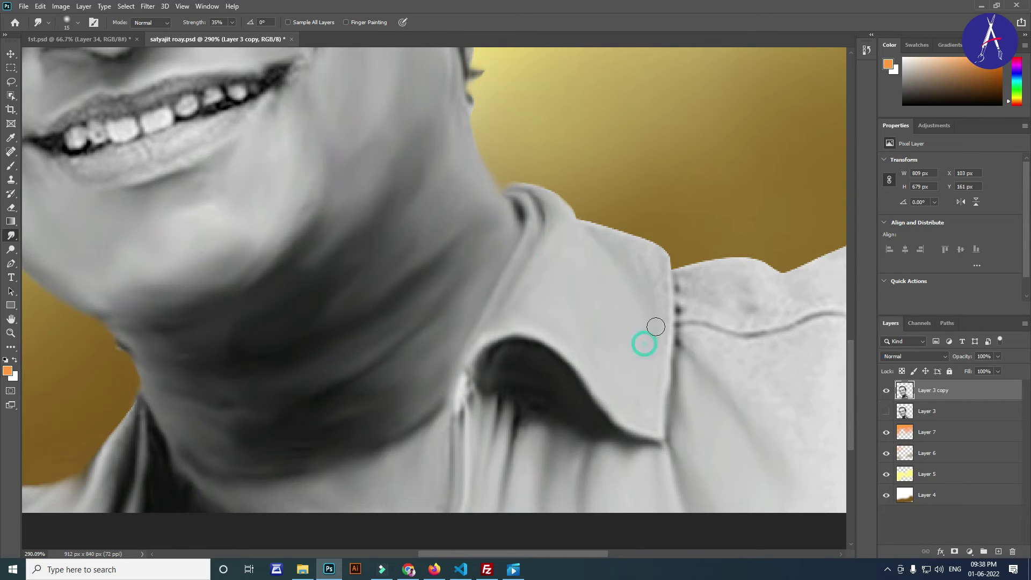
left_click_drag(607, 232, 638, 252)
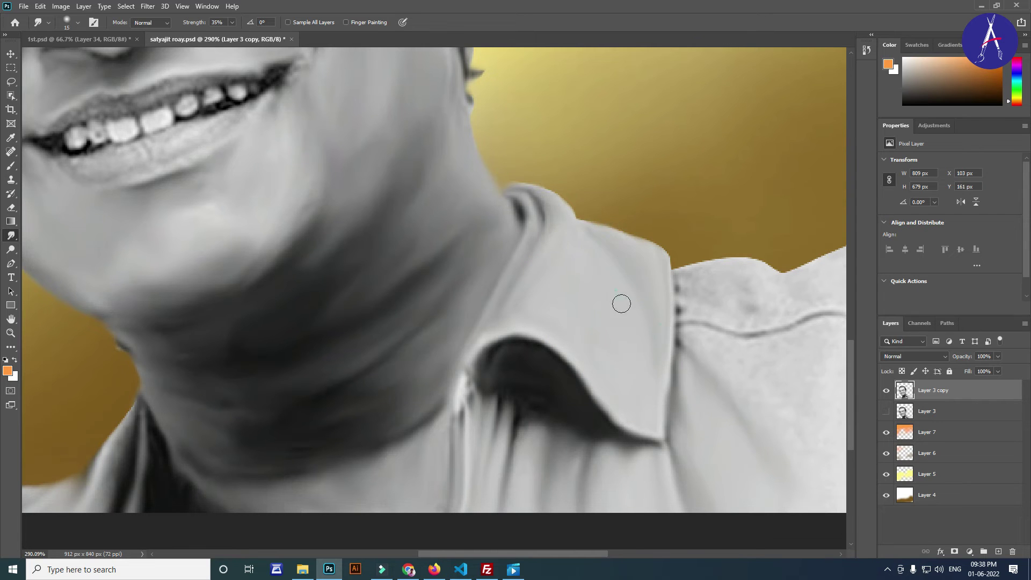
Smooth the shoulder seam, its top edge and the mottled right-shoulder texture.
left_click_drag(621, 304, 524, 228)
mouse_move(649, 219)
left_mouse_down()
mouse_move(705, 227)
mouse_move(757, 169)
left_mouse_up()
mouse_move(599, 208)
left_mouse_down()
mouse_move(594, 230)
mouse_move(642, 257)
mouse_move(671, 257)
left_mouse_up()
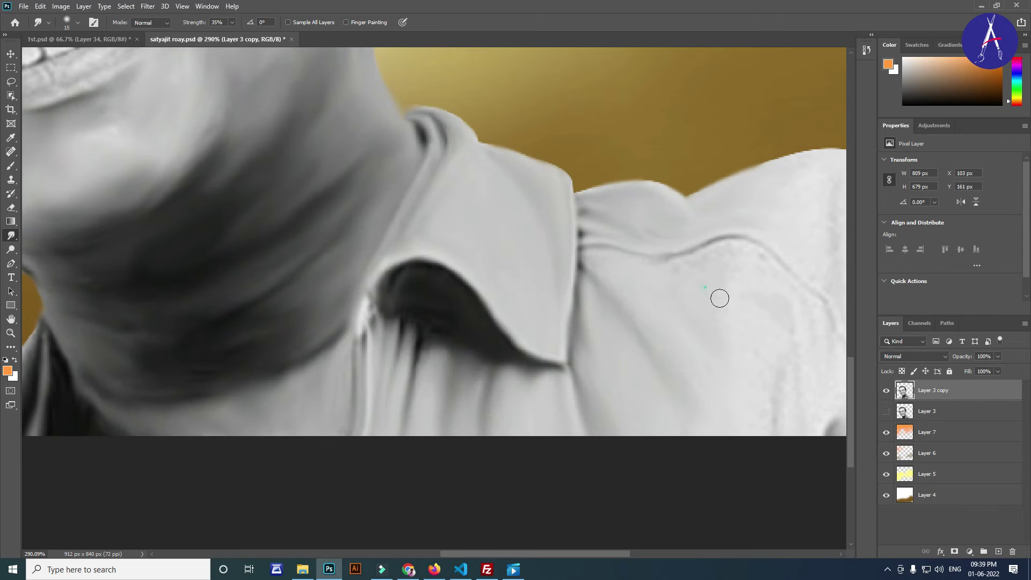
mouse_move(813, 318)
left_mouse_down()
mouse_move(764, 380)
mouse_move(732, 299)
left_mouse_up()
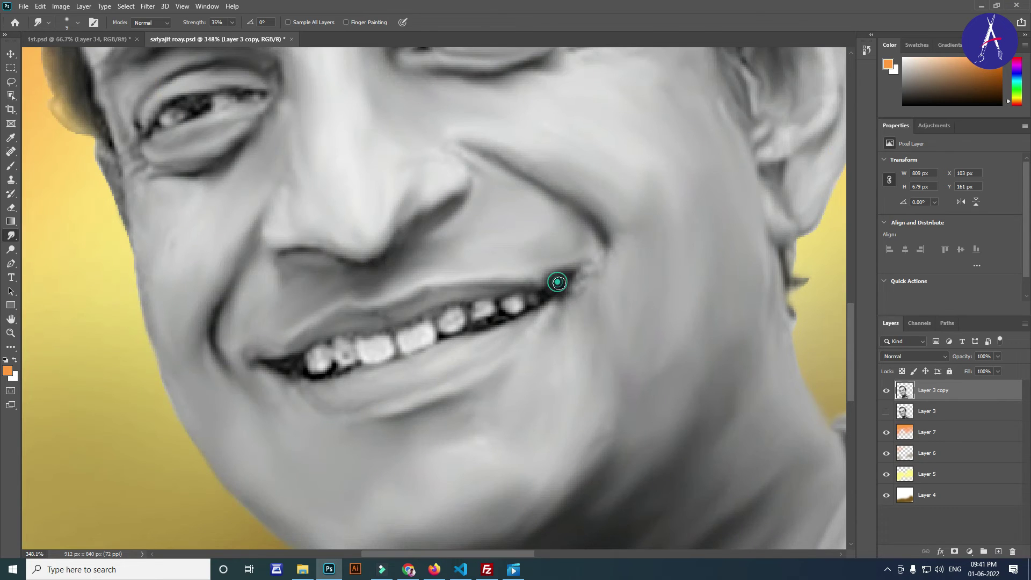
Blend the dark mouth corner and the left and right teeth into soft paint.
left_click_drag(585, 278, 560, 270)
left_click_drag(489, 308, 515, 314)
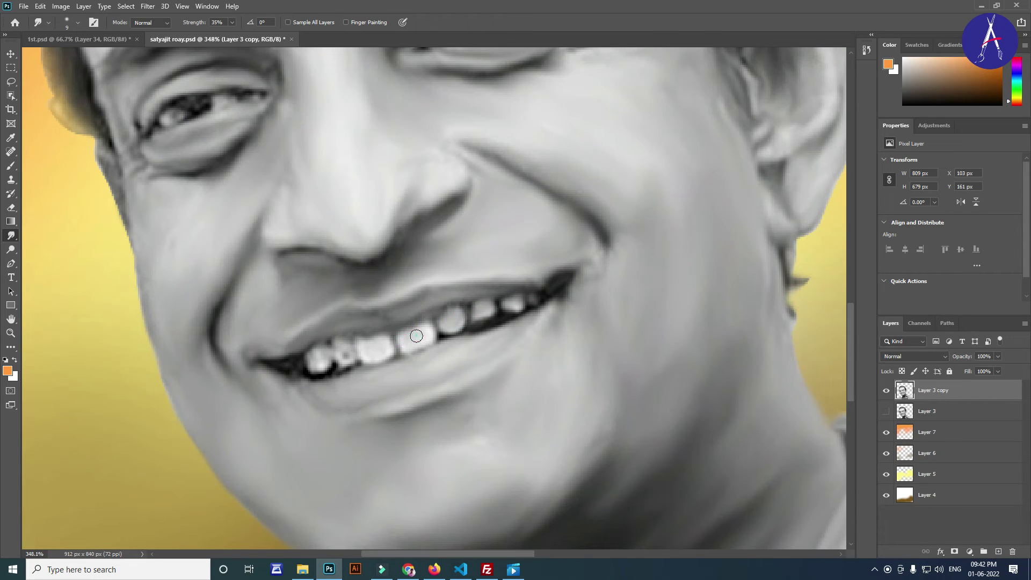
left_click_drag(364, 351, 344, 349)
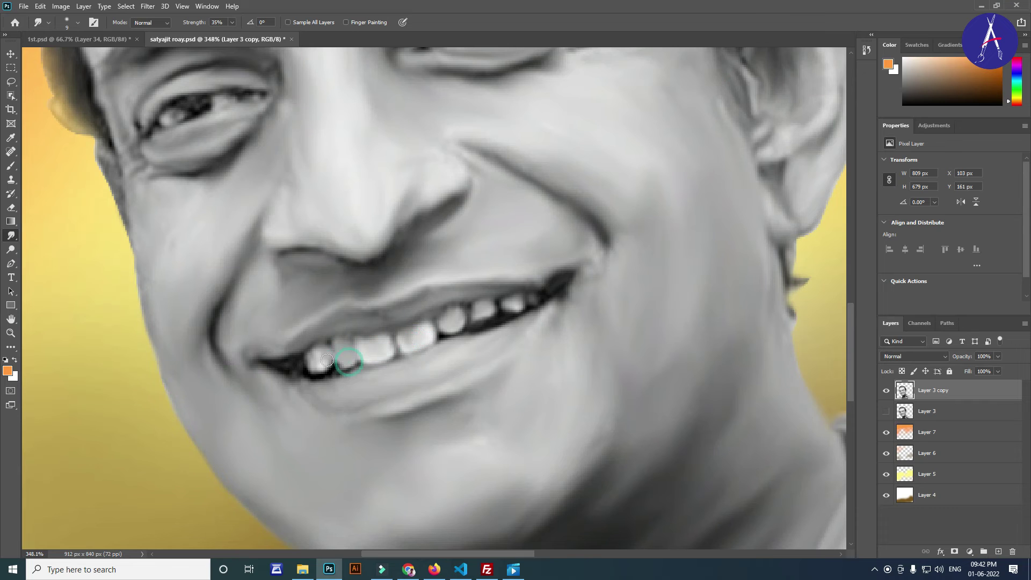
Fit the portrait on screen, smudge the hairline with a 35 px brush, and add Layer 8.
key("ctrl+0")
key("bracketright")
key("bracketright")
left_click_drag(436, 401, 429, 411)
left_click(378, 169)
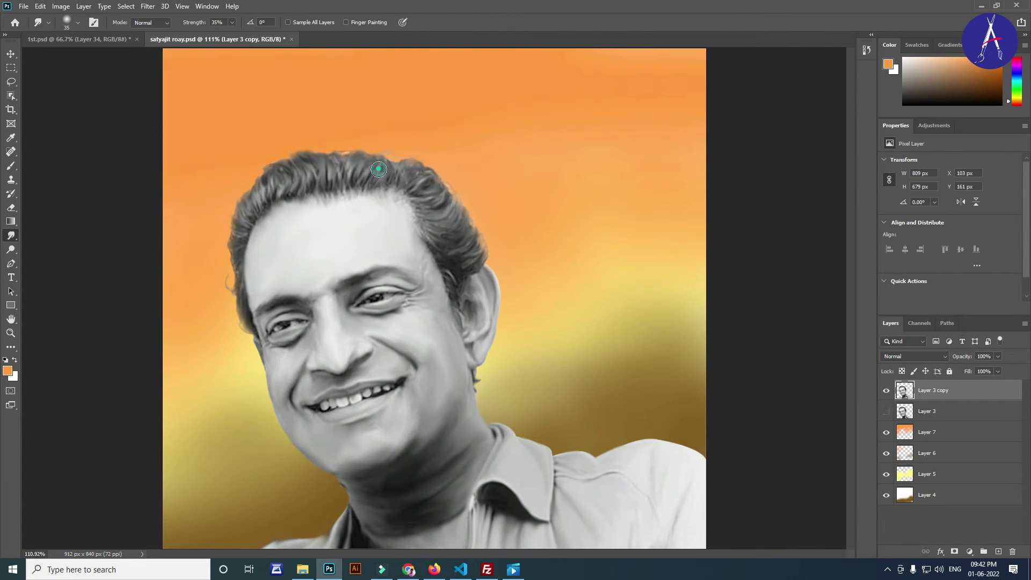
left_click_drag(468, 270, 242, 255)
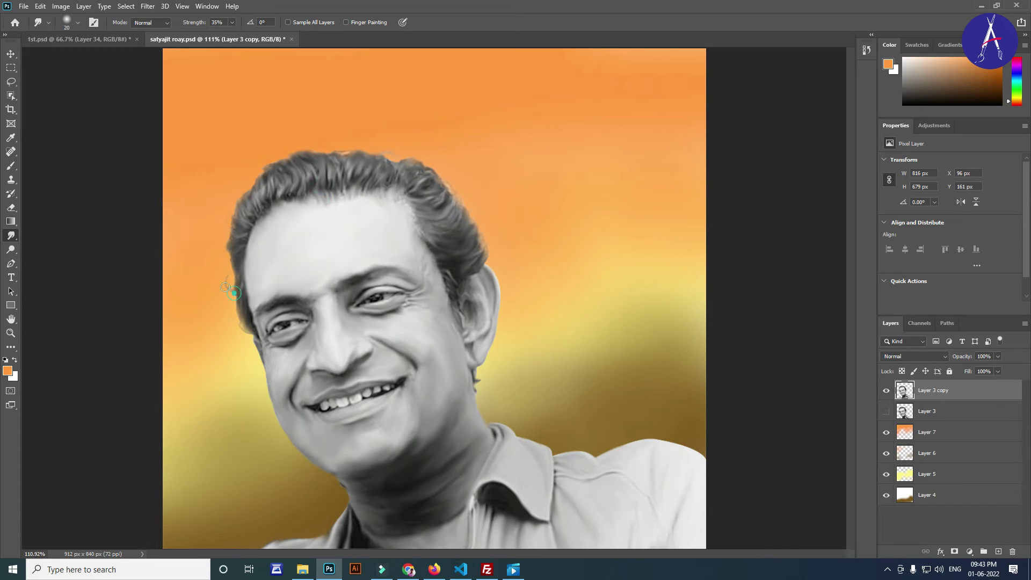
left_click(445, 232)
key("ctrl+shift+n")
Confirm the new layer and smudge the shadow near the neck.
key("Return")
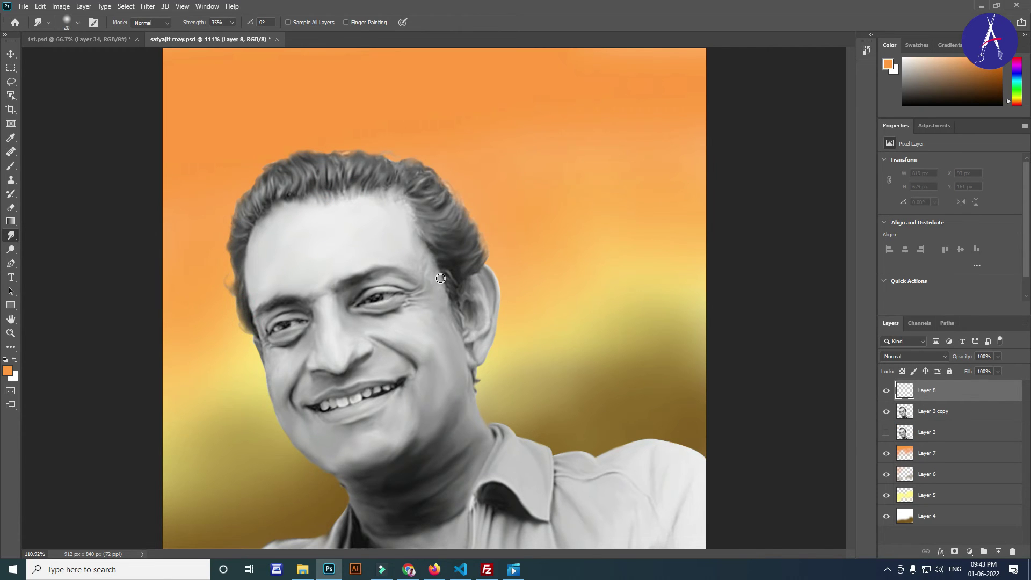
scroll(438, 291, "up", 3)
scroll(426, 403, "down", 2)
key("alt+[")
left_click_drag(357, 414, 477, 357)
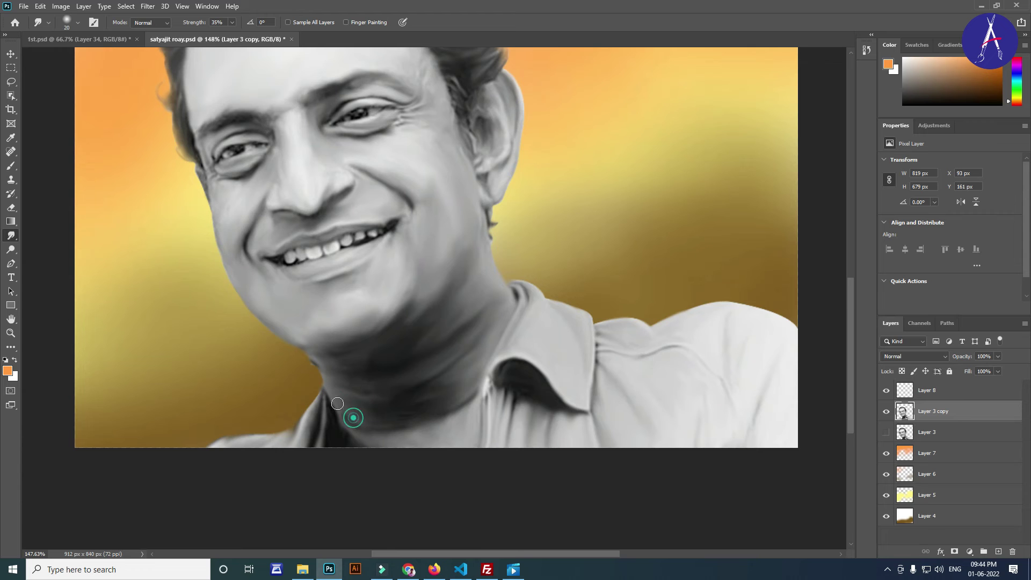
On new Layer 9, paint a white catchlight in the right eye at 100% brush opacity.
key("d")
key("x")
scroll(334, 437, "up", 5)
scroll(329, 369, "up", 2)
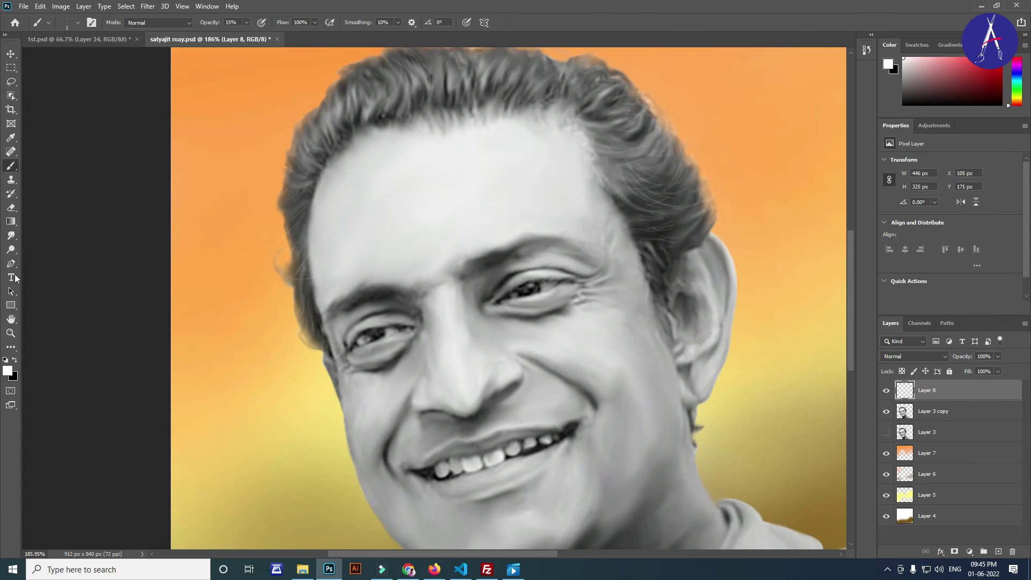
scroll(329, 369, "down", 2)
scroll(564, 331, "up", 4)
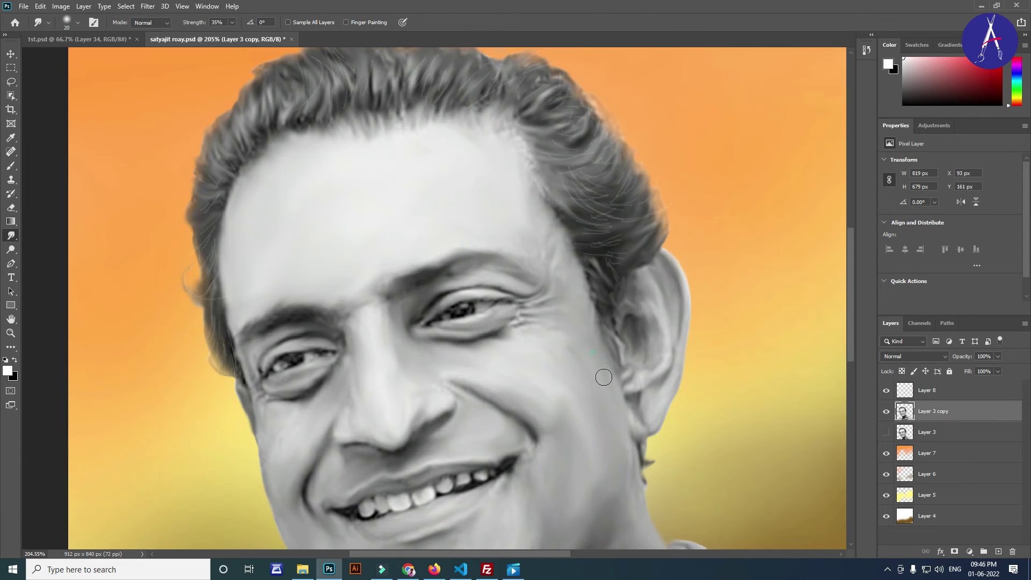
scroll(604, 377, "down", 2)
scroll(420, 327, "up", 4)
scroll(178, 400, "down", 3)
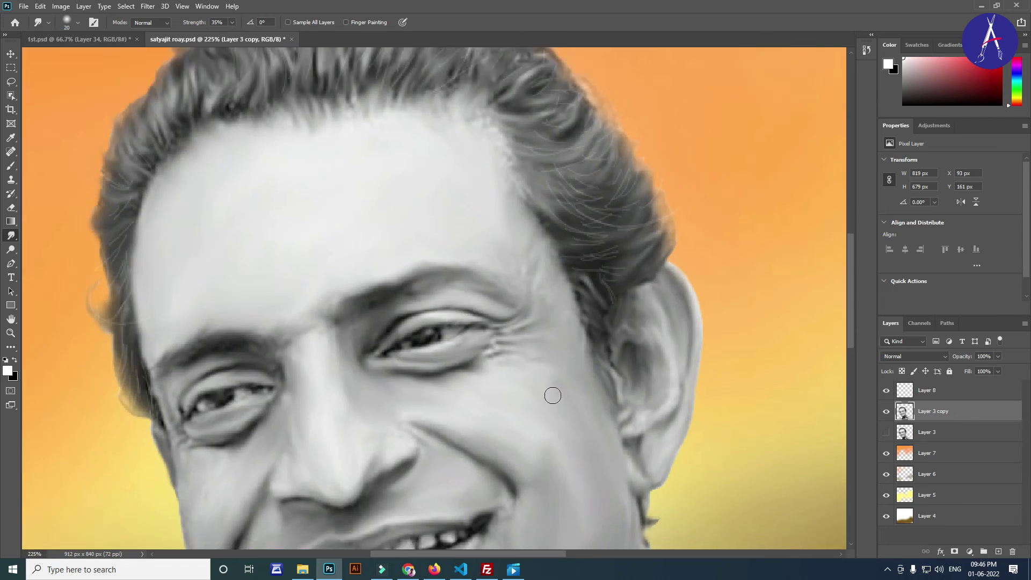
key("ctrl+shift+alt+n")
key("b")
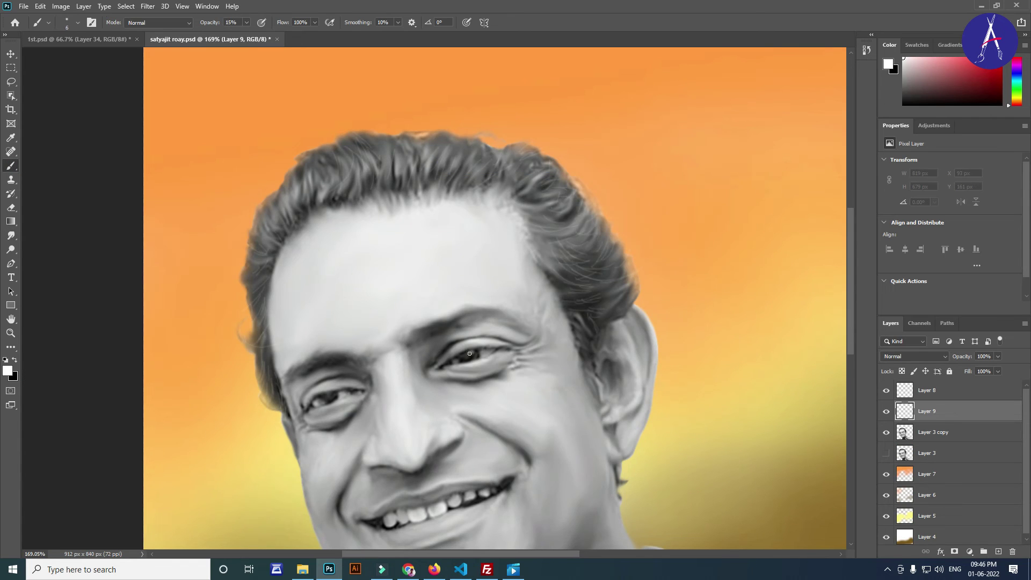
left_click(484, 345)
key("0")
left_click(472, 352)
Add Layer 10 for hair strands and paint a small stroke at the hairline.
left_click(945, 390)
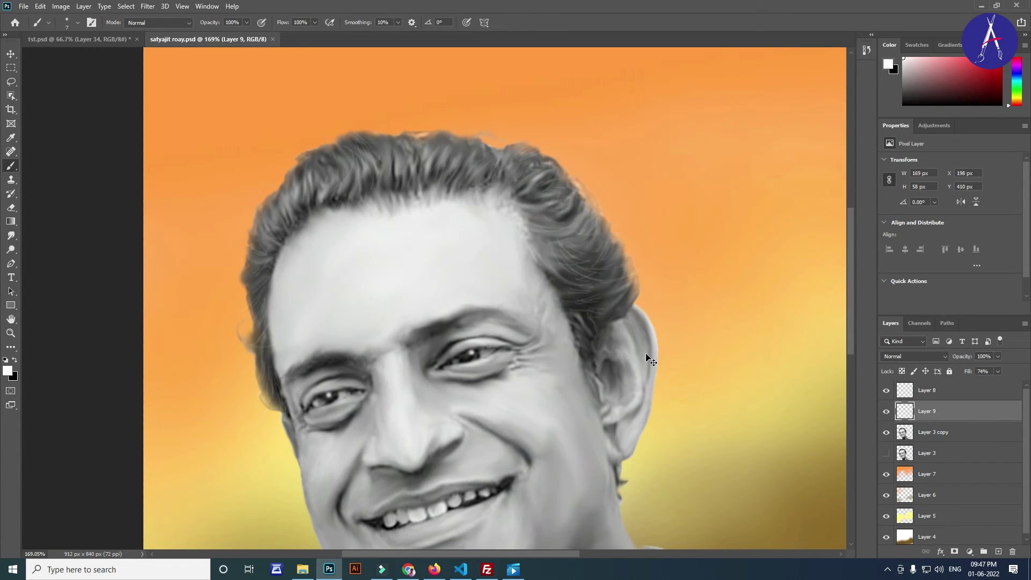
scroll(484, 226, "down", 1)
scroll(483, 226, "down", 1)
key("ctrl+shift+alt+n")
left_click_drag(462, 189, 453, 169)
key("ctrl+z")
key("ctrl+z")
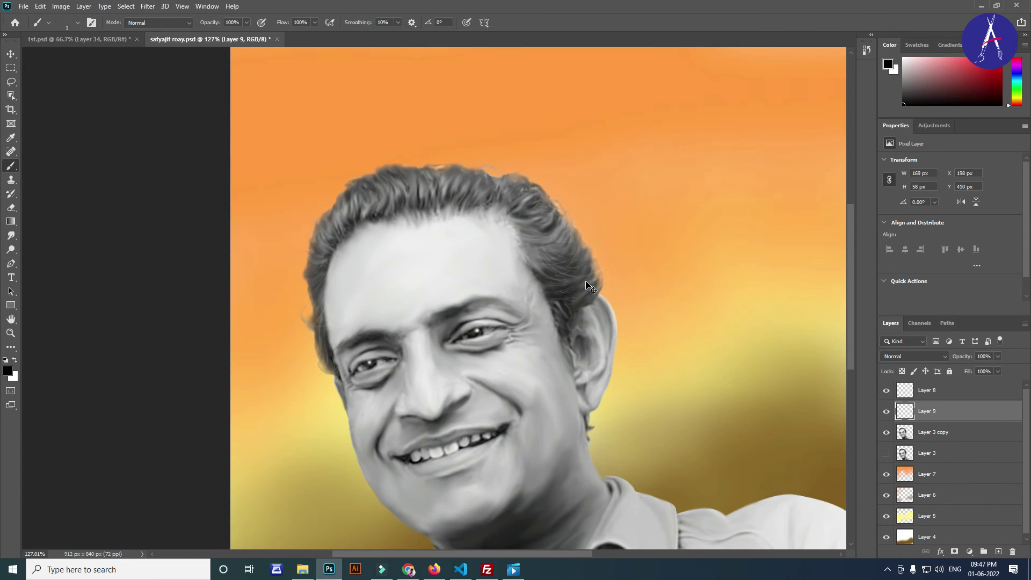
key("ctrl+shift+alt+n")
left_click_drag(539, 246, 548, 250)
Paint light grey and dark hair strands along the hairline, then save.
left_click(448, 184, "alt")
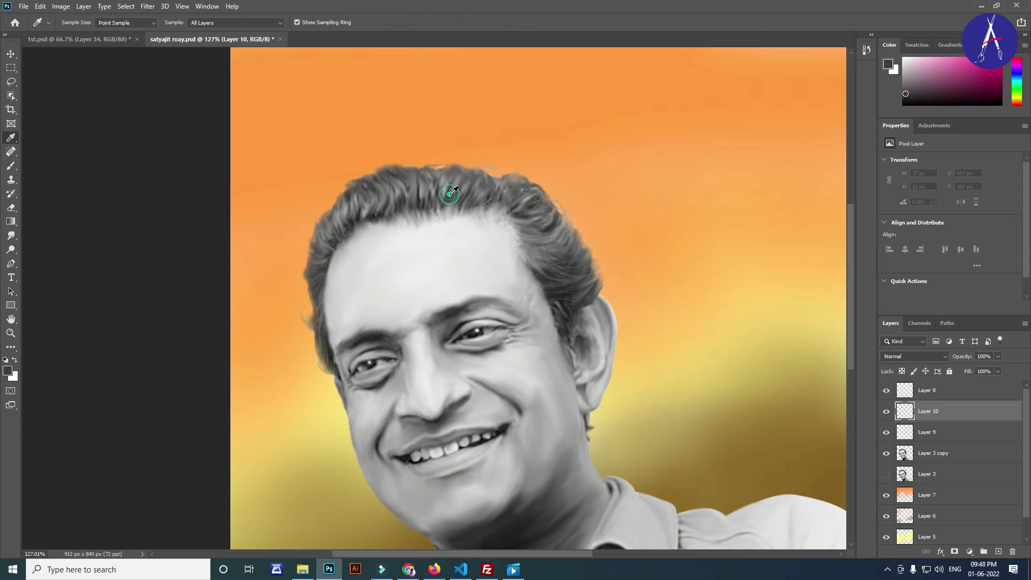
mouse_move(557, 289)
left_mouse_down()
mouse_move(536, 256)
mouse_move(581, 240)
left_mouse_up()
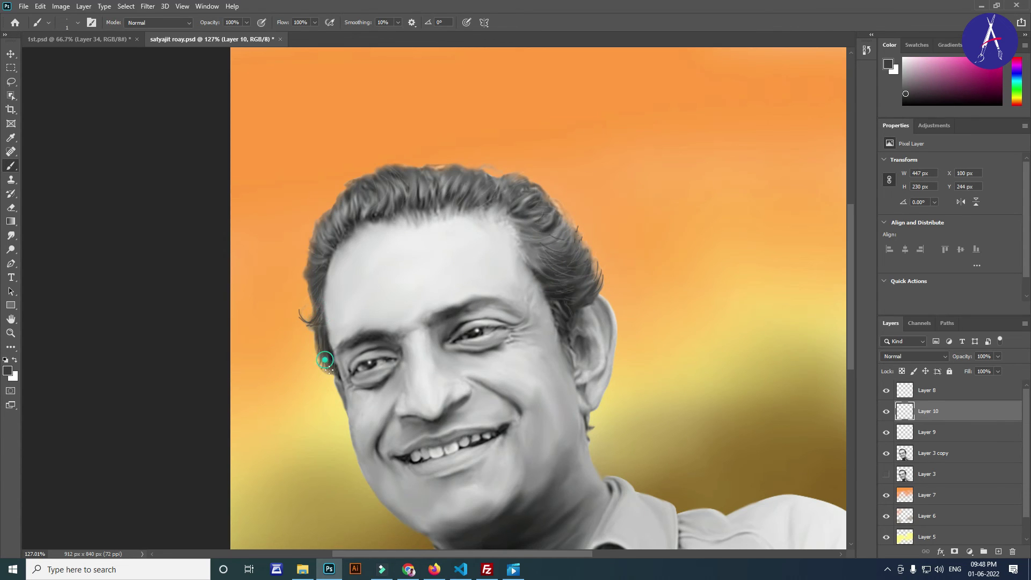
left_click_drag(311, 263, 302, 289)
left_click_drag(549, 212, 561, 238)
key("ctrl+s")
key("ctrl+minus")
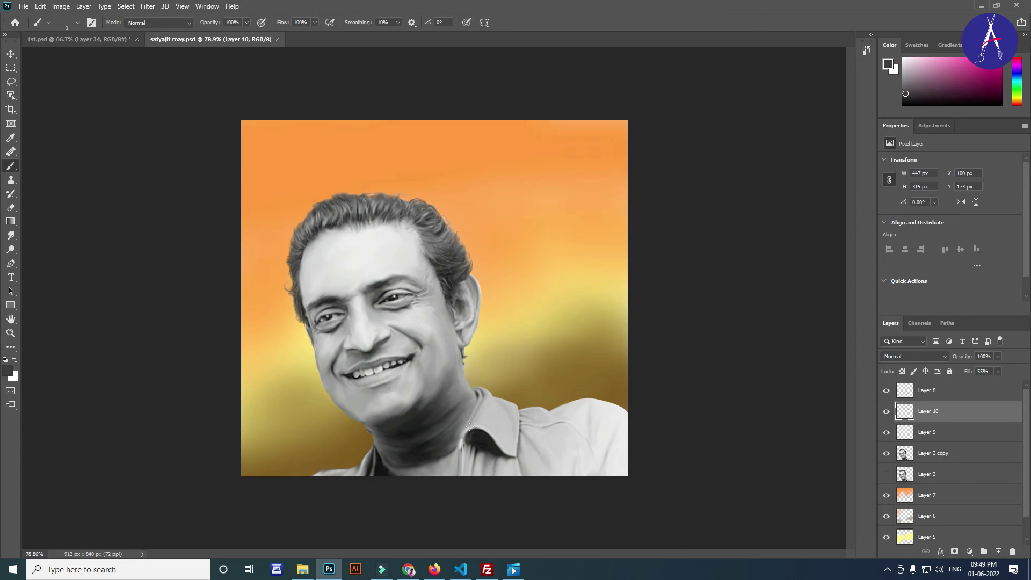
key("v")
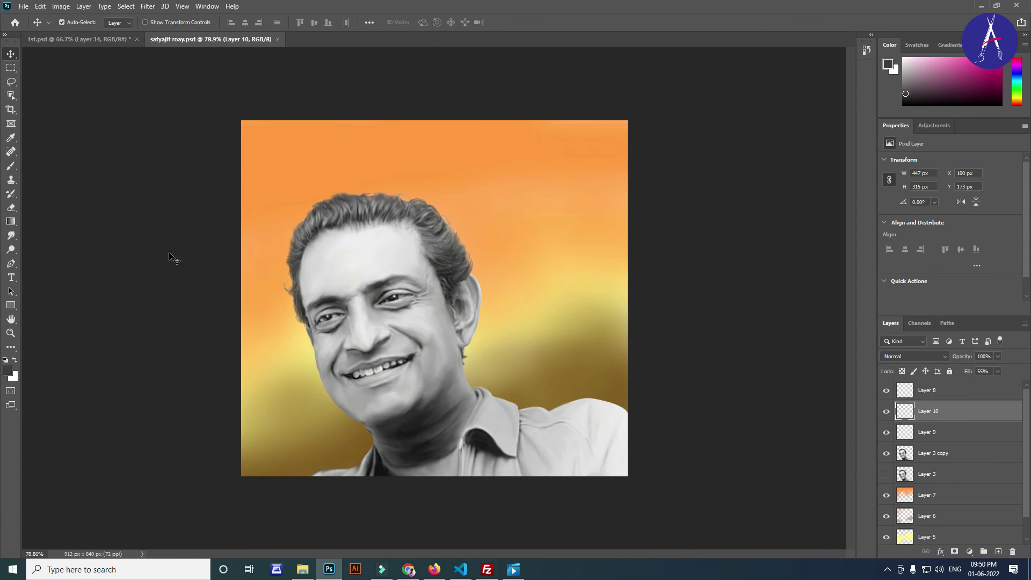
key("ctrl+plus")
Make Layer 9 active, return to the Smudge tool, and save.
left_click(926, 432)
left_click(12, 235)
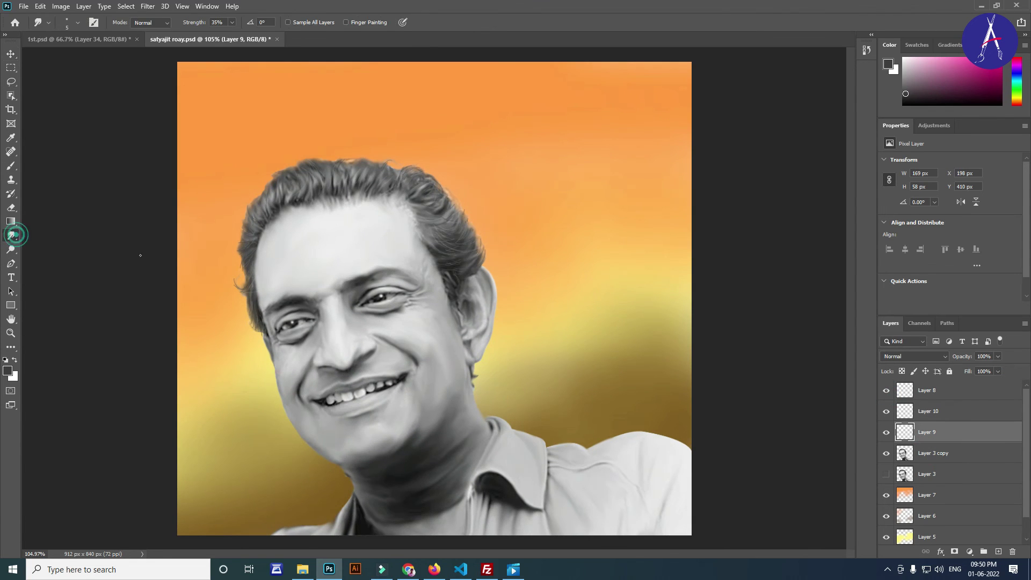
key("ctrl+s")
scroll(436, 298, "down", 1)
scroll(436, 297, "down", 1)
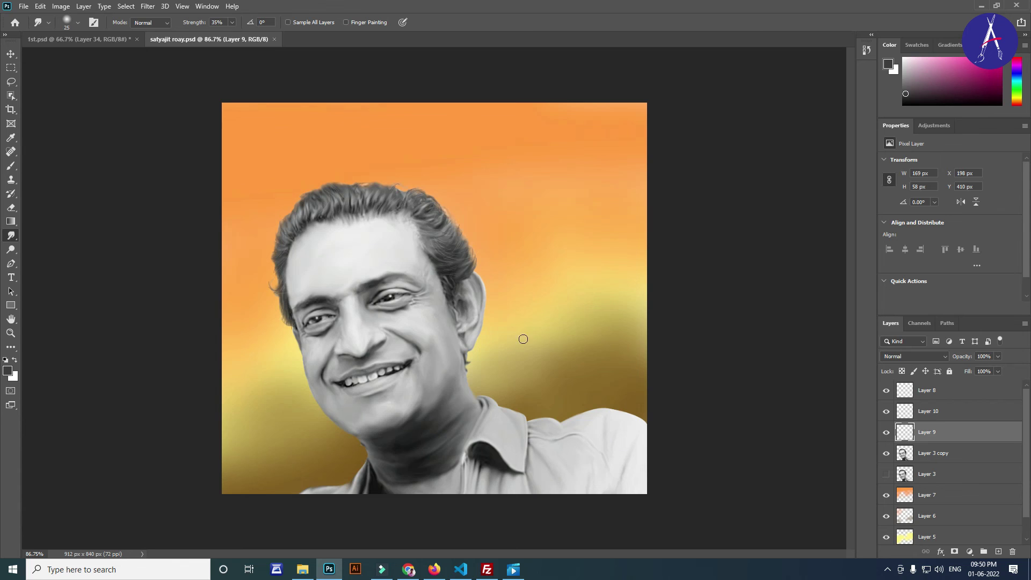
Add a layer above Layer 7 and set a blue 125 px brush at 19% opacity.
left_click(926, 495)
left_click(999, 551)
left_click(889, 64)
left_click(520, 215)
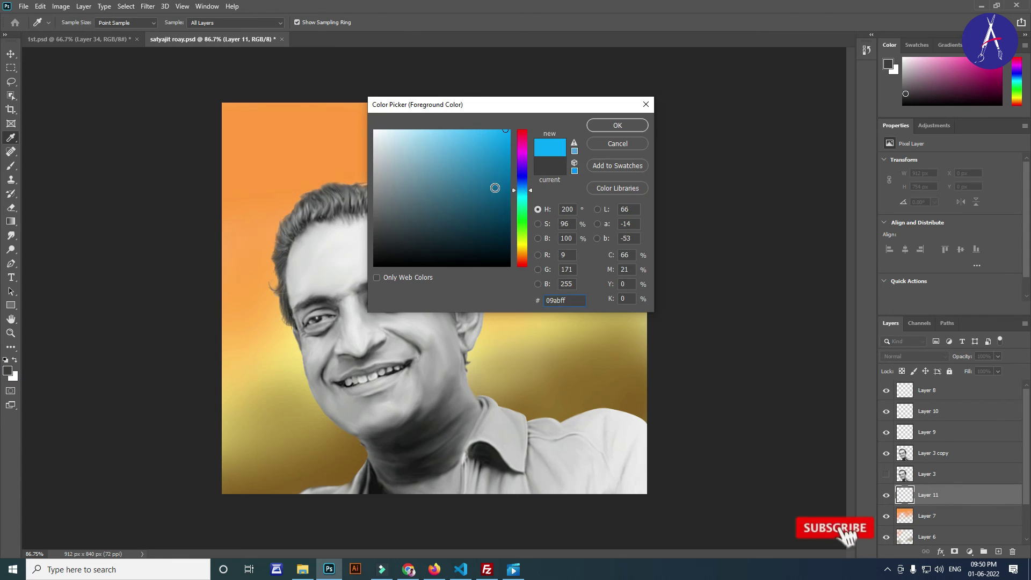
left_click(607, 127)
key("b")
key("1")
key("9")
left_click_drag(323, 191, 478, 349)
key("ctrl+z")
Switch to a lighter blue, wash it around the head, and add a new layer.
left_click(7, 370)
left_click(607, 127)
left_click(483, 257)
mouse_move(494, 262)
left_mouse_down()
mouse_move(518, 311)
mouse_move(440, 220)
mouse_move(281, 363)
mouse_move(222, 396)
left_mouse_up()
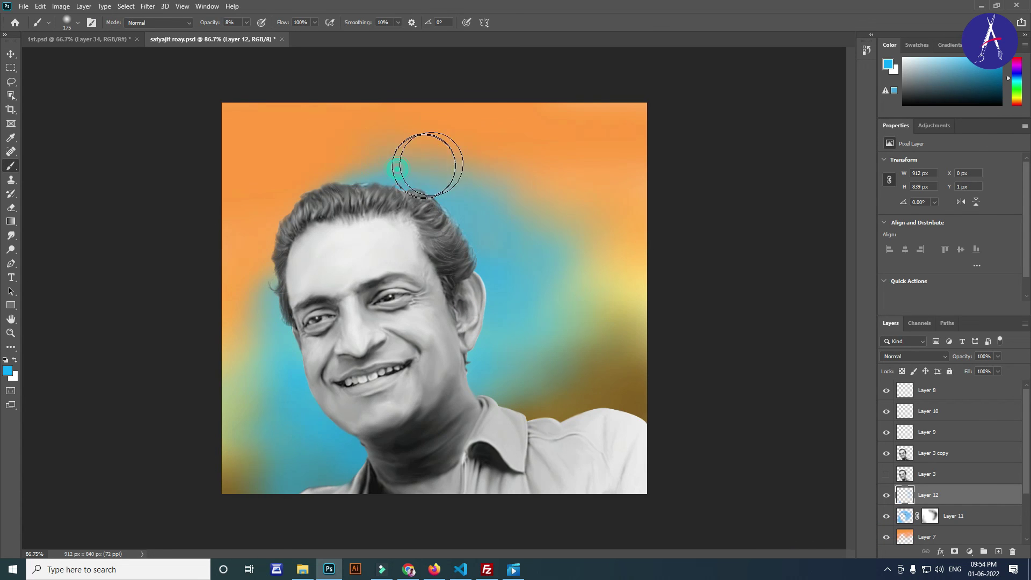
key("ctrl+shift+n")
key("Return")
left_click(8, 370)
Choose bright green and paint it over the top-left and lower-right background.
left_click(523, 300)
left_click(605, 126)
mouse_move(258, 138)
left_mouse_down()
mouse_move(368, 132)
mouse_move(276, 166)
mouse_move(253, 309)
left_mouse_up()
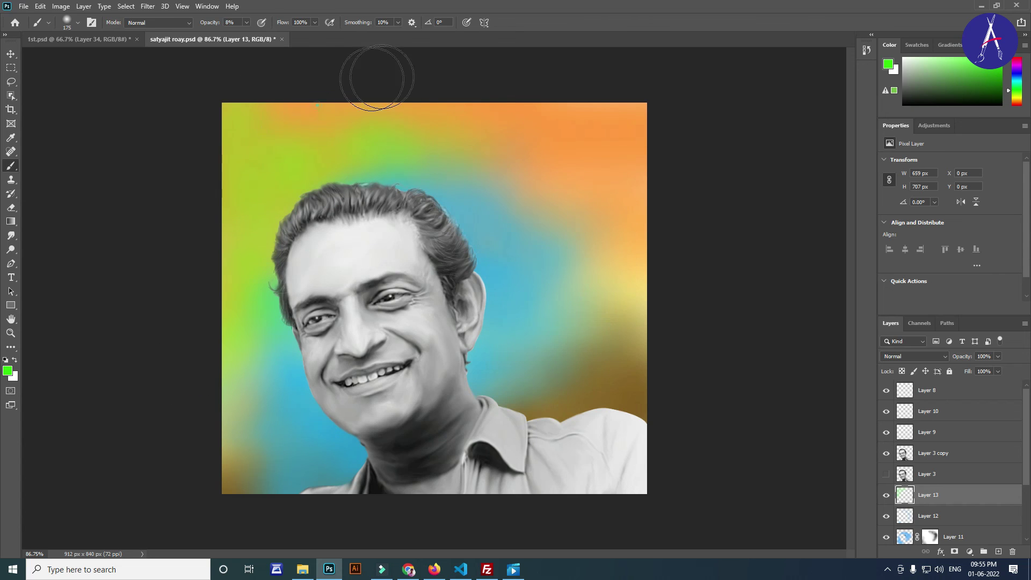
mouse_move(537, 367)
left_mouse_down()
mouse_move(627, 299)
mouse_move(615, 371)
mouse_move(589, 304)
mouse_move(230, 461)
mouse_move(317, 424)
left_mouse_up()
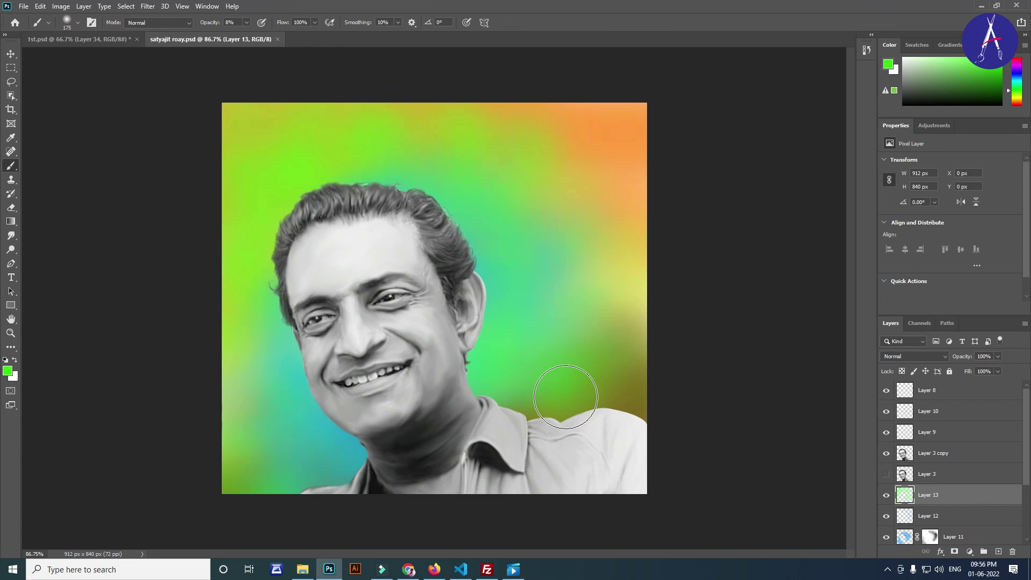